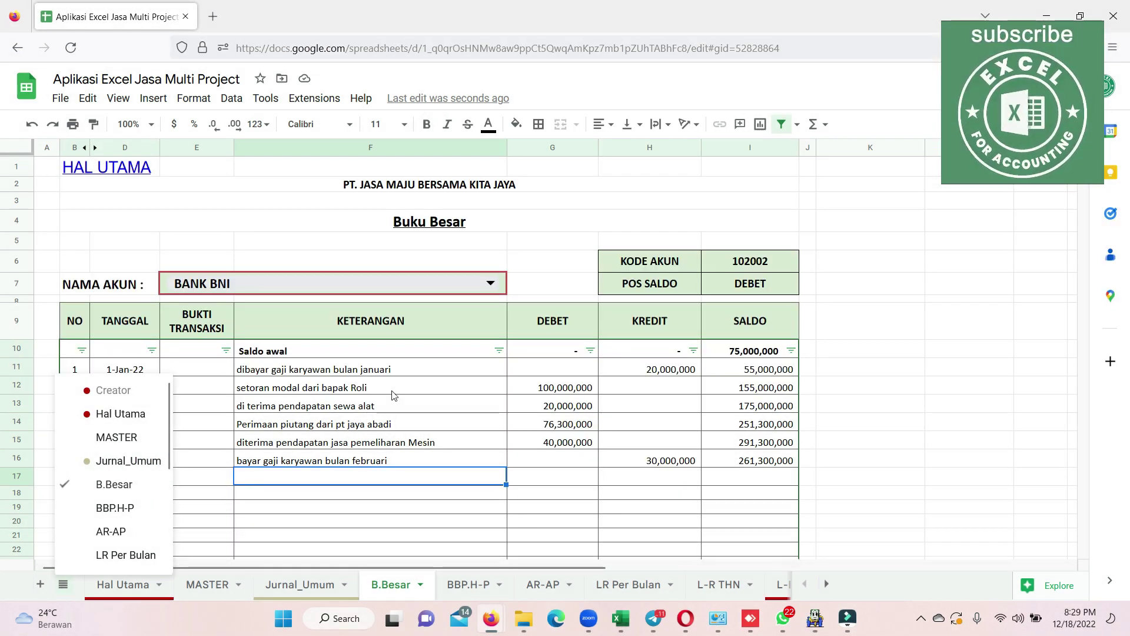
Step: Pass through the Hal Utama contents sheet to the Jurnal_Umum general journal
click(135, 589)
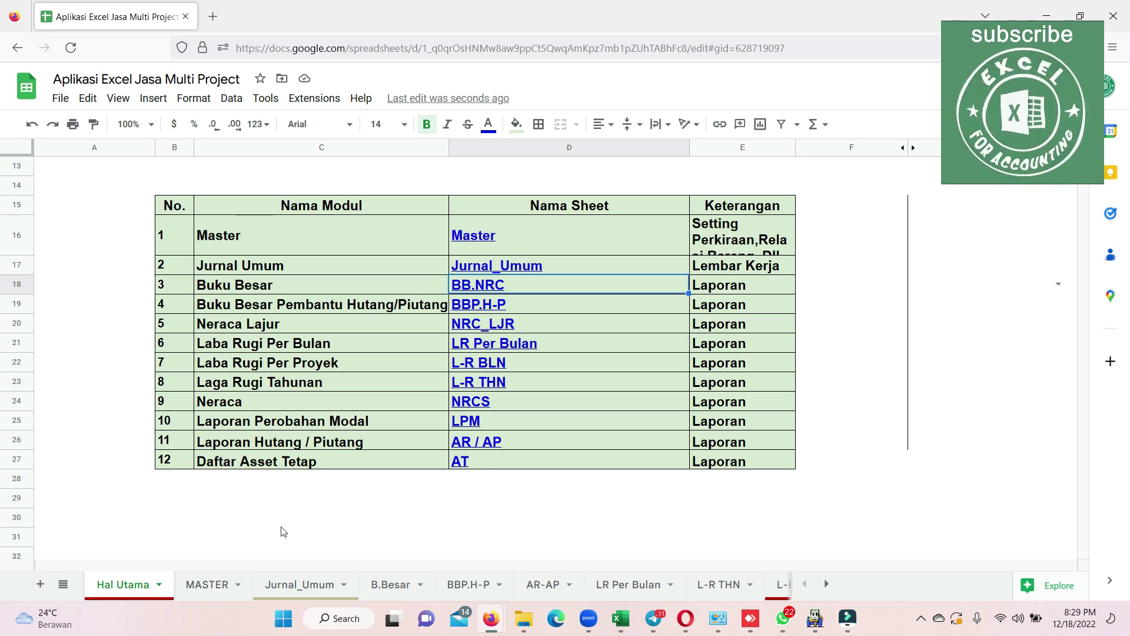
click(284, 586)
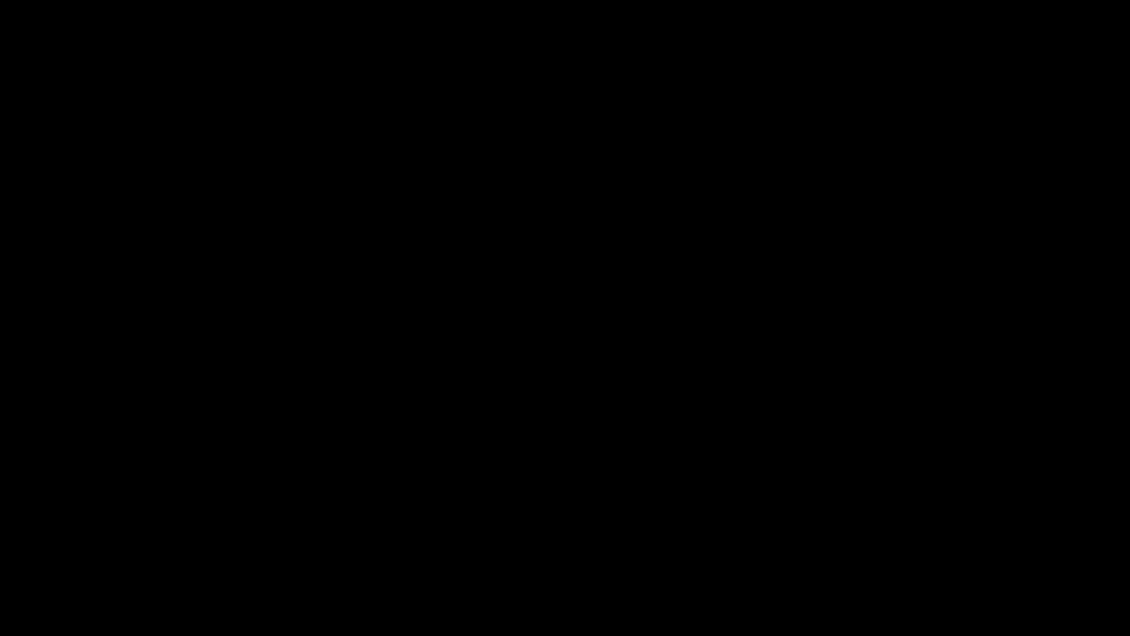
click(549, 270)
scroll(475, 418, down, 5)
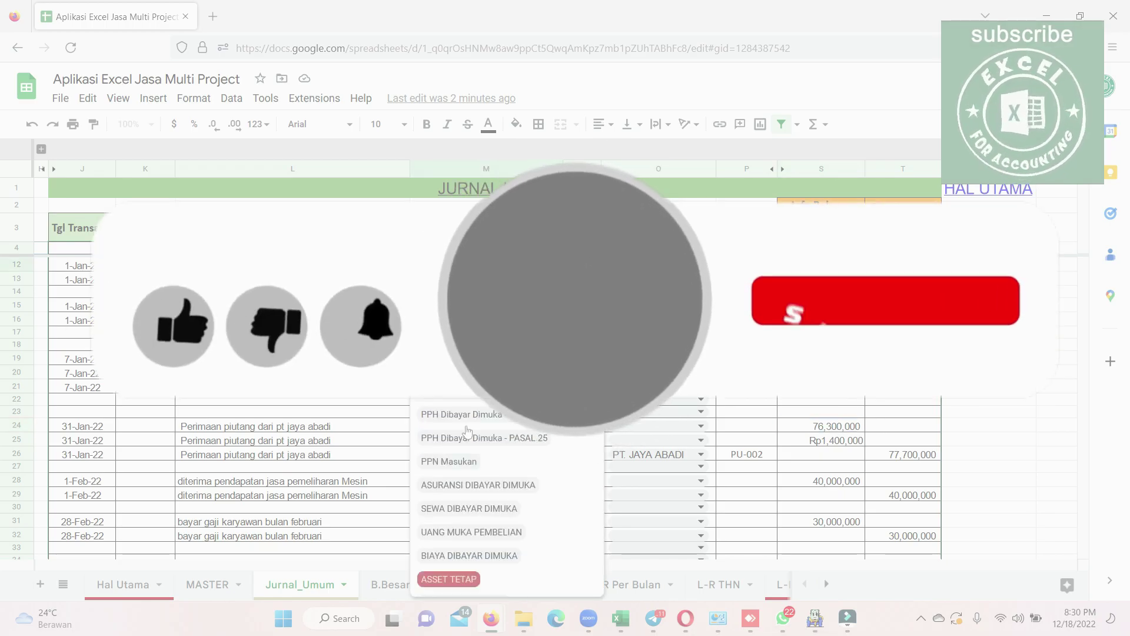
scroll(475, 418, down, 5)
scroll(475, 418, down, 3)
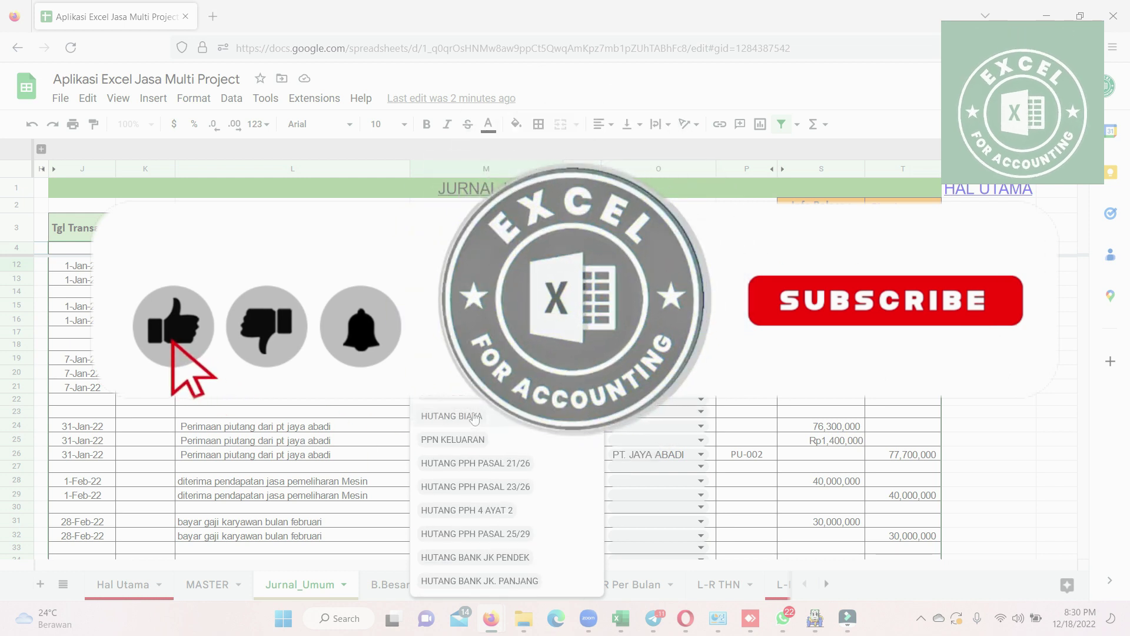
scroll(474, 418, down, 3)
scroll(474, 417, down, 3)
scroll(474, 415, up, 3)
scroll(474, 416, up, 3)
scroll(475, 415, up, 3)
scroll(474, 416, up, 3)
scroll(475, 415, up, 3)
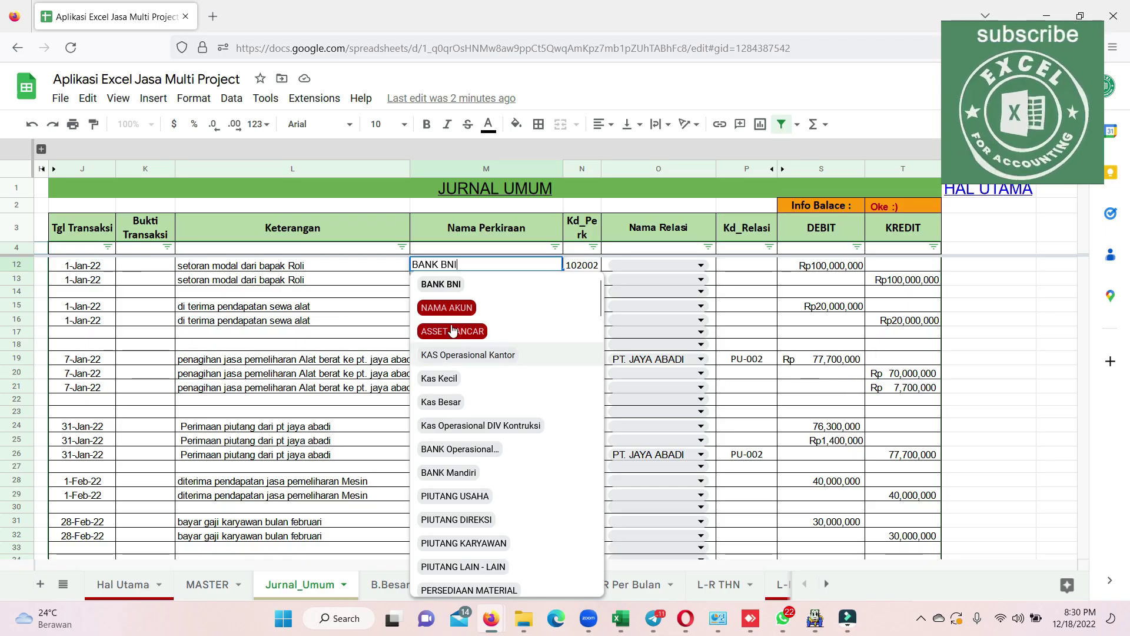
scroll(473, 349, down, 2)
scroll(474, 376, down, 1)
scroll(475, 406, down, 3)
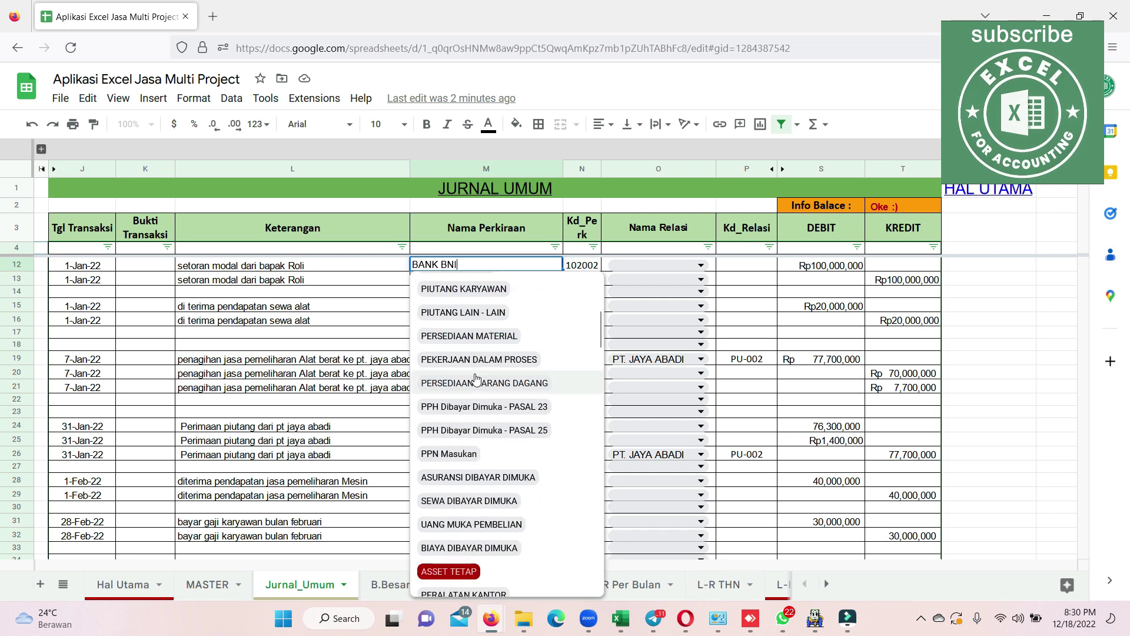
scroll(477, 431, down, 2)
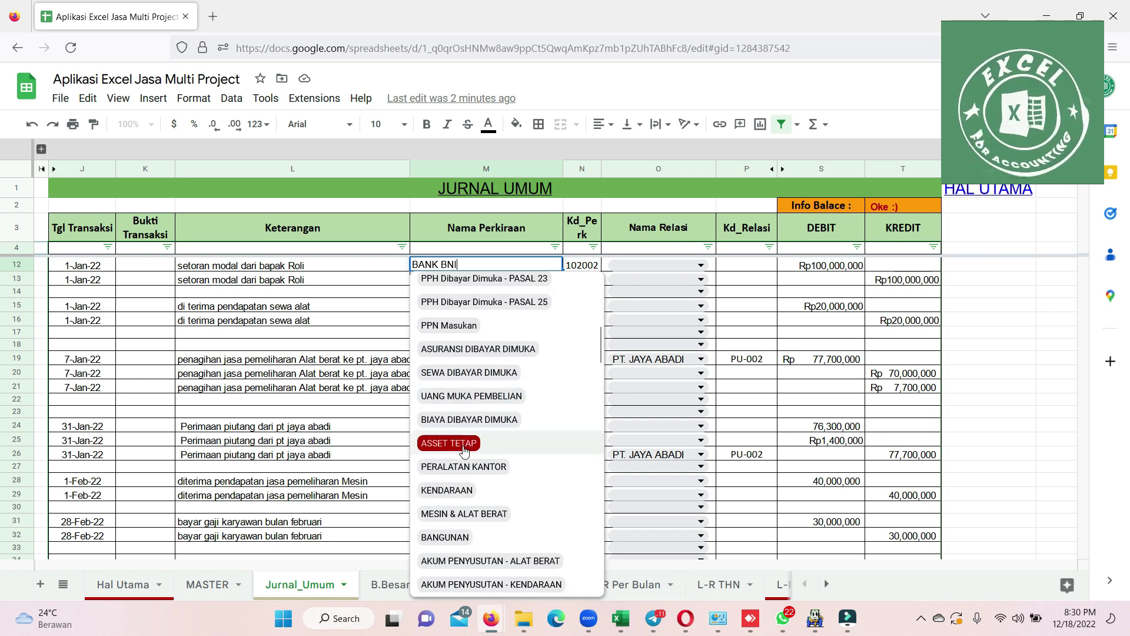
scroll(465, 450, down, 3)
scroll(465, 450, down, 2)
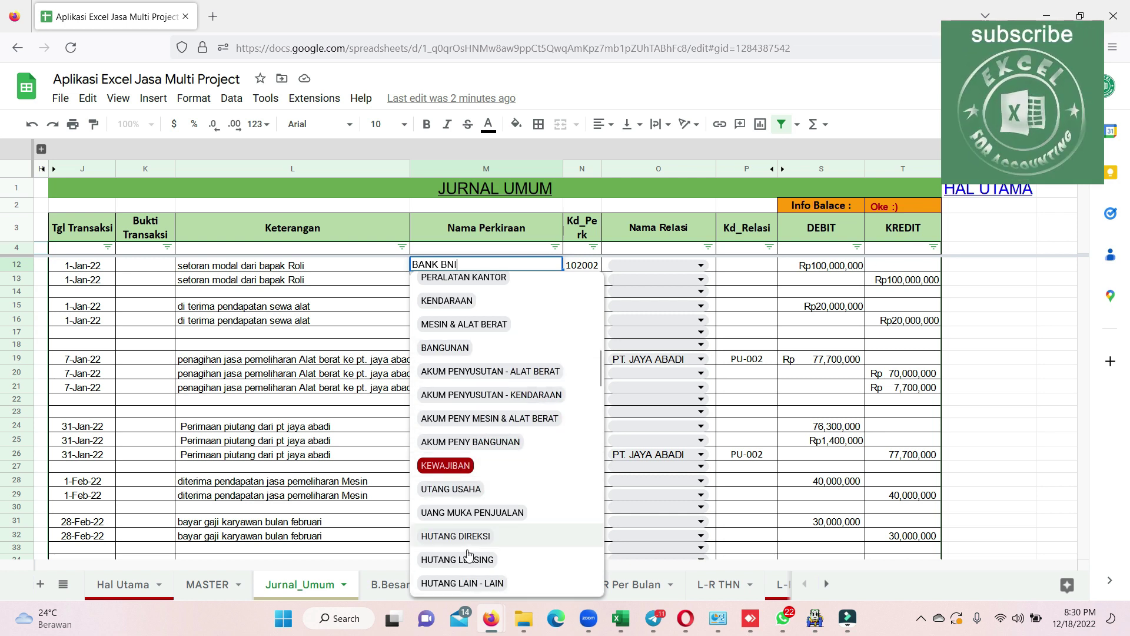
scroll(469, 548, down, 4)
scroll(467, 477, down, 5)
scroll(463, 475, down, 4)
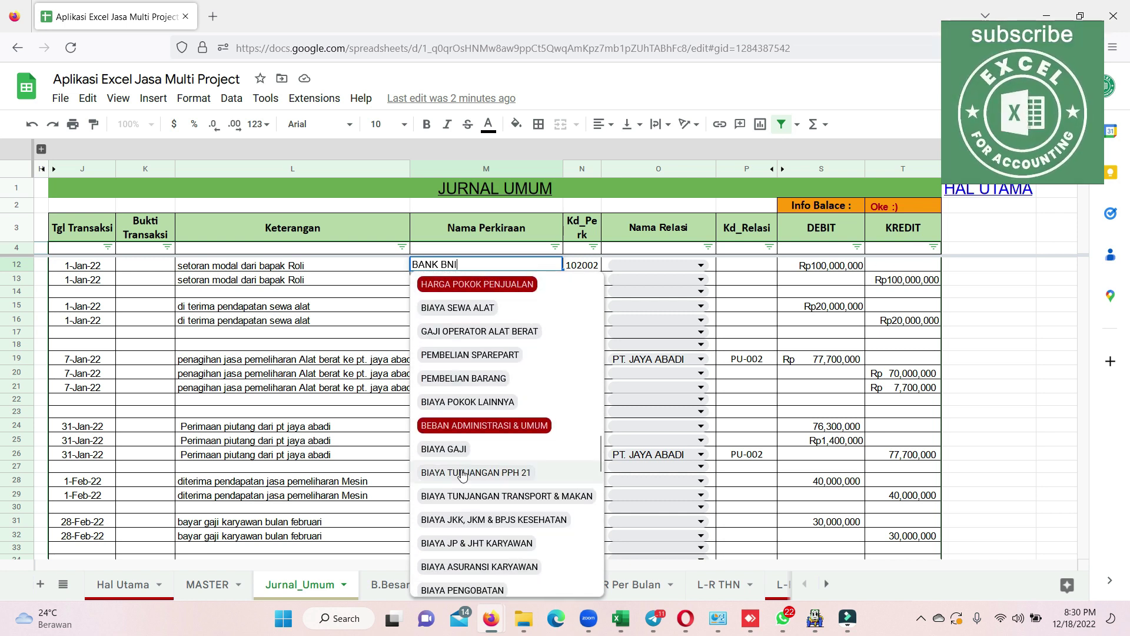
scroll(463, 476, down, 3)
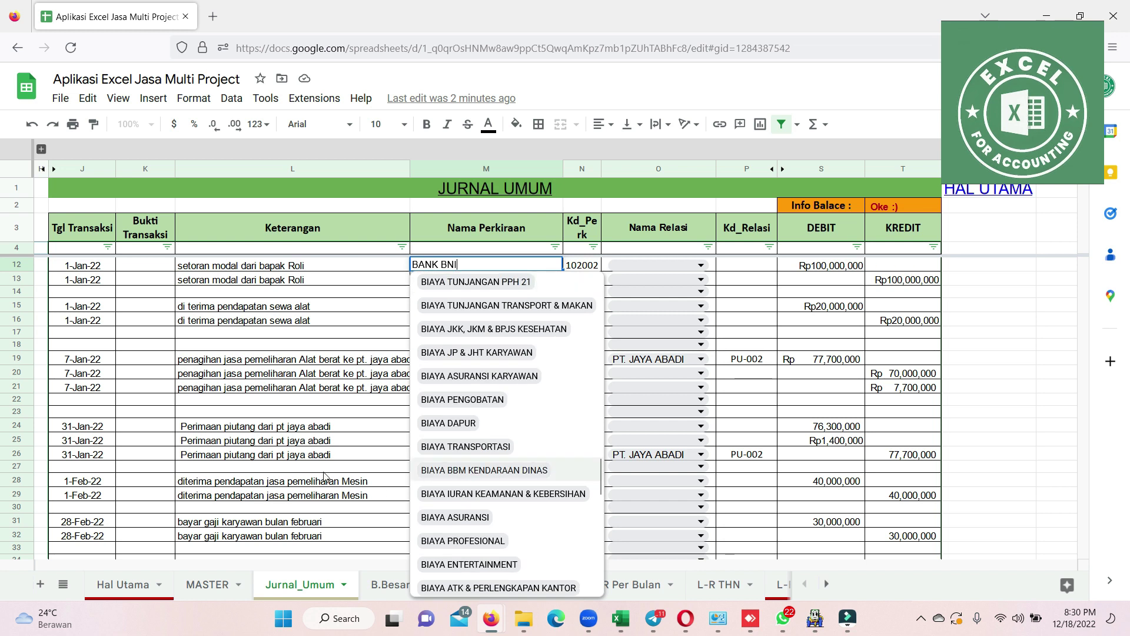
click(348, 445)
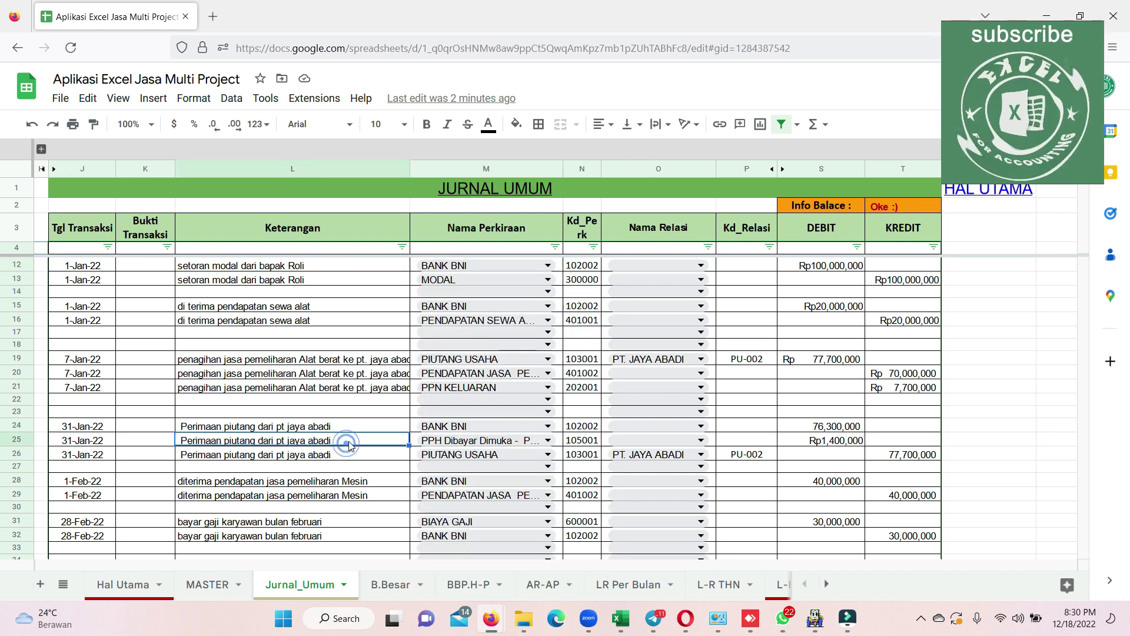
scroll(398, 483, up, 3)
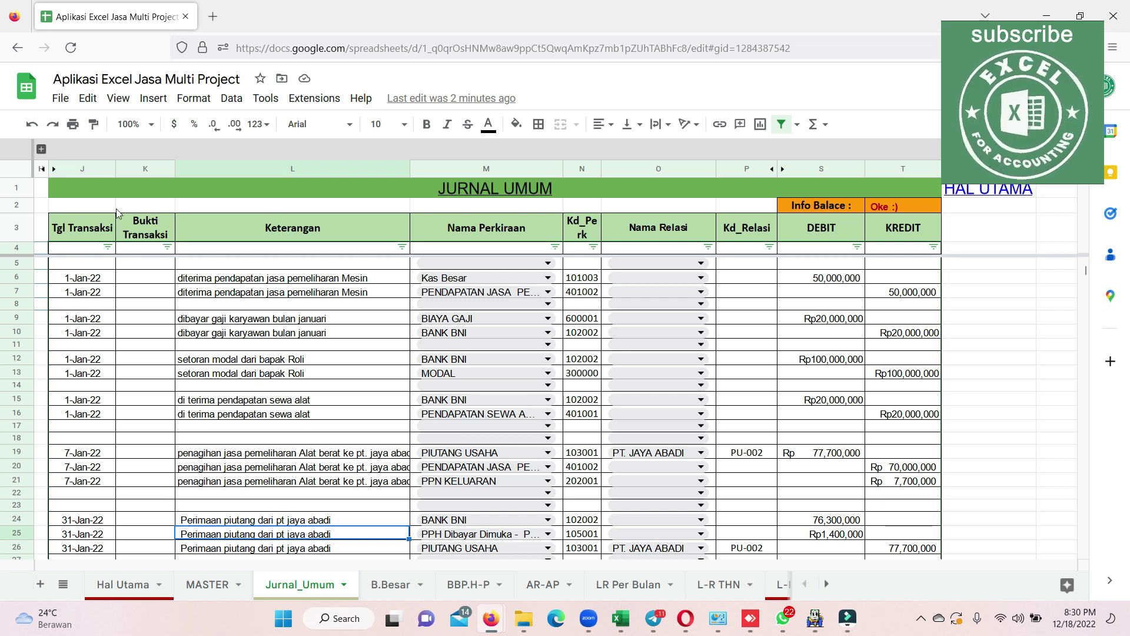
drag(87, 187, 353, 506)
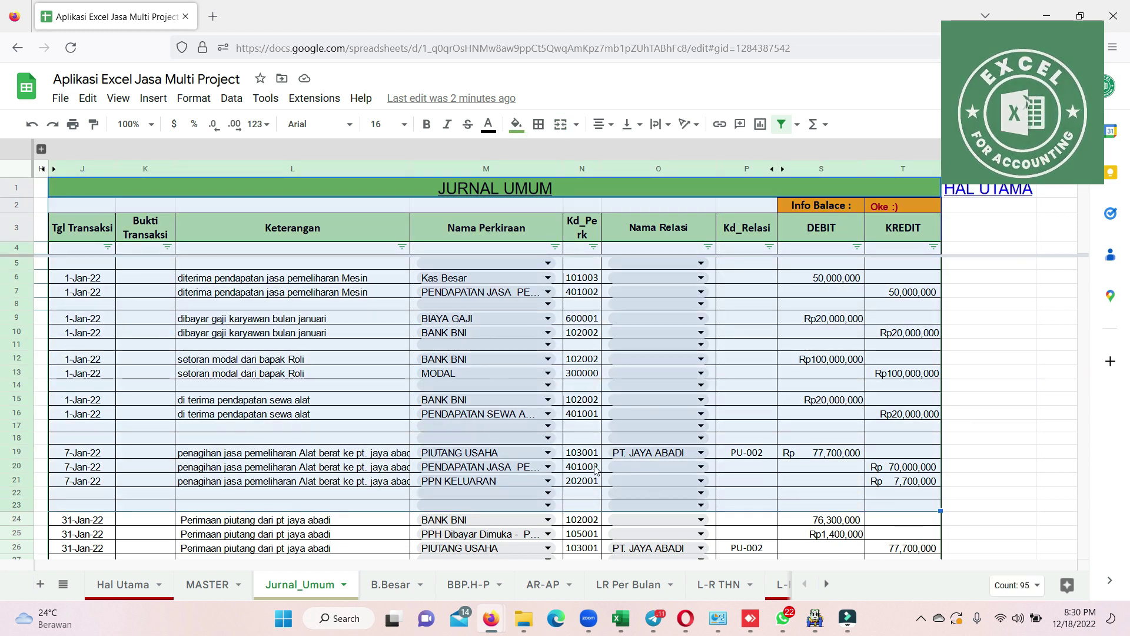
Step: Show the B.Besar general ledger for PIUTANG USAHA, finding it by searching 'iutang'
click(384, 587)
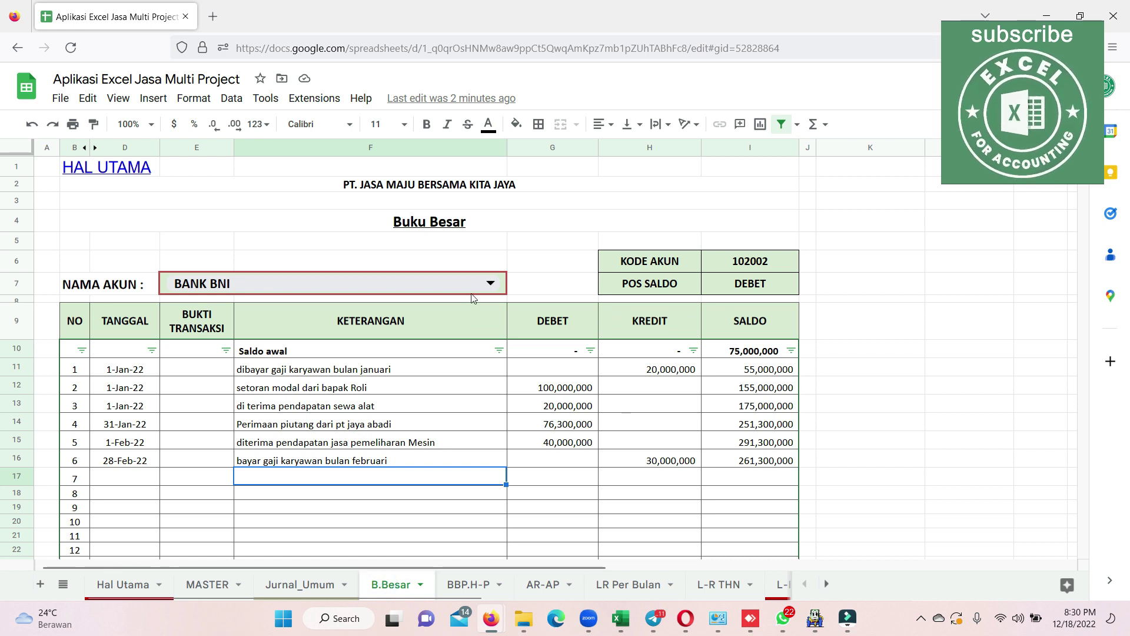
click(490, 285)
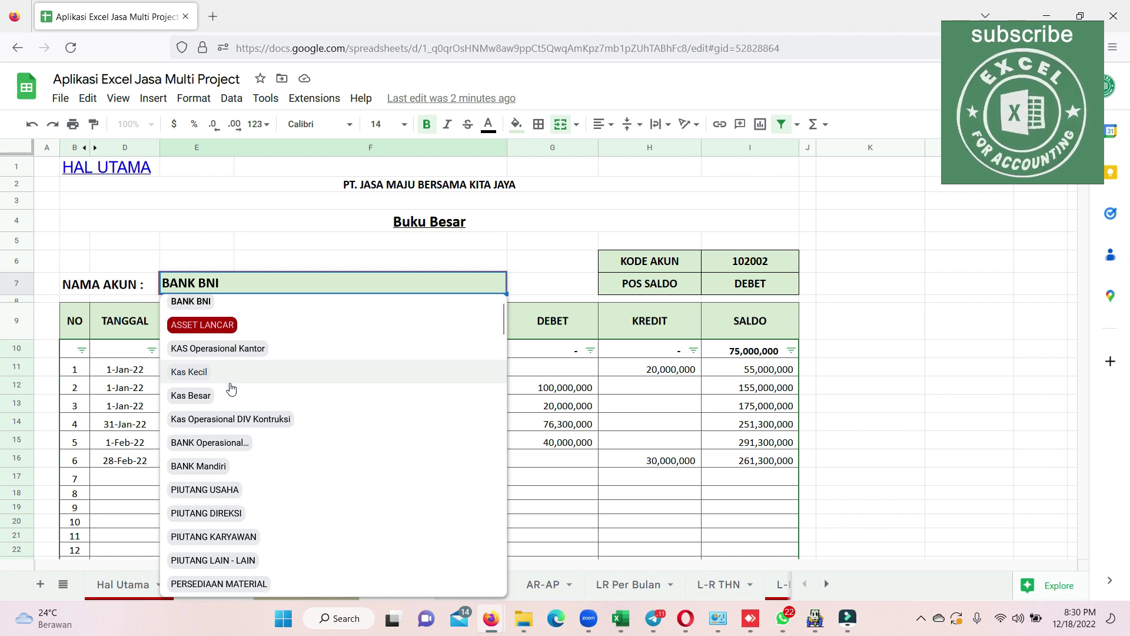
scroll(247, 391, down, 10)
scroll(257, 391, down, 2)
scroll(257, 391, down, 5)
scroll(257, 391, down, 4)
scroll(257, 390, down, 5)
scroll(257, 391, down, 2)
scroll(257, 390, down, 4)
scroll(256, 390, down, 4)
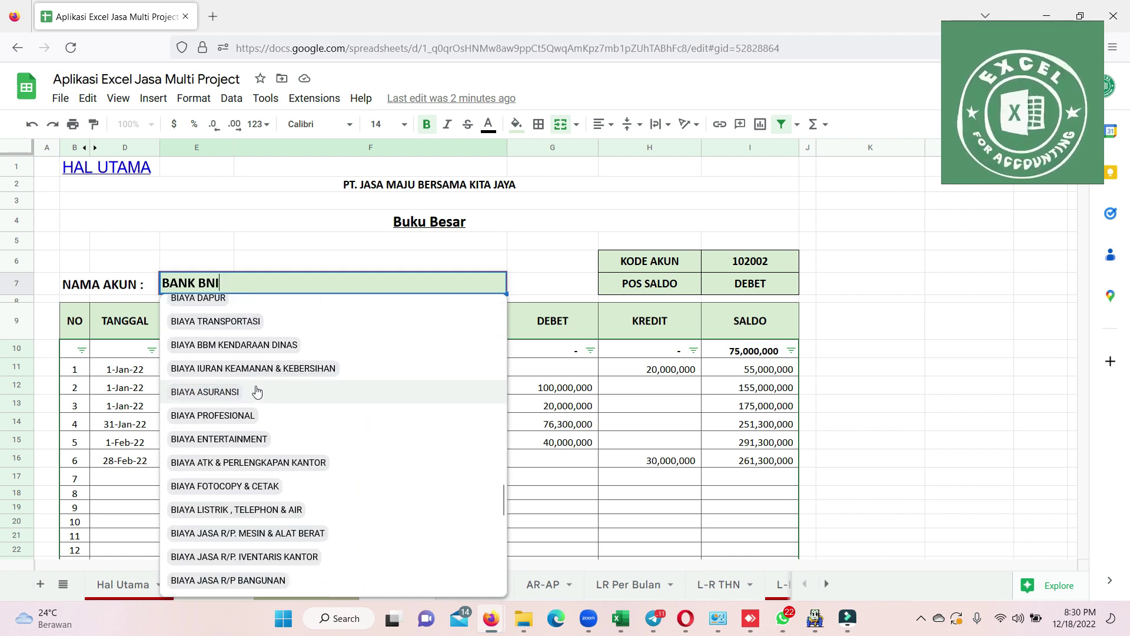
scroll(257, 390, up, 6)
scroll(257, 390, up, 10)
scroll(257, 390, up, 8)
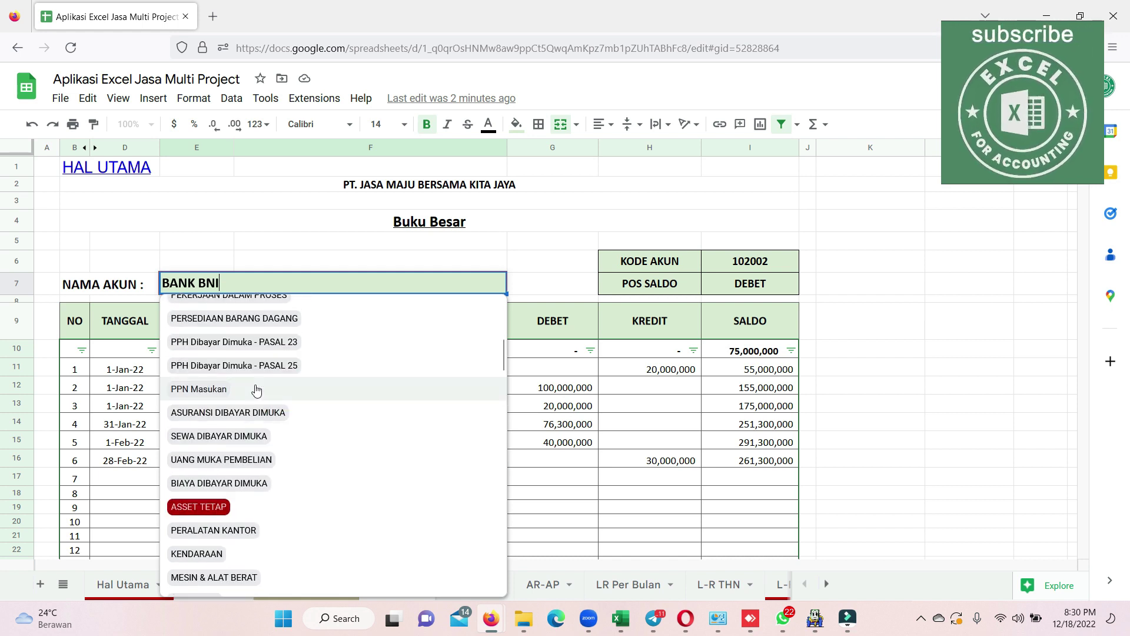
scroll(256, 391, up, 5)
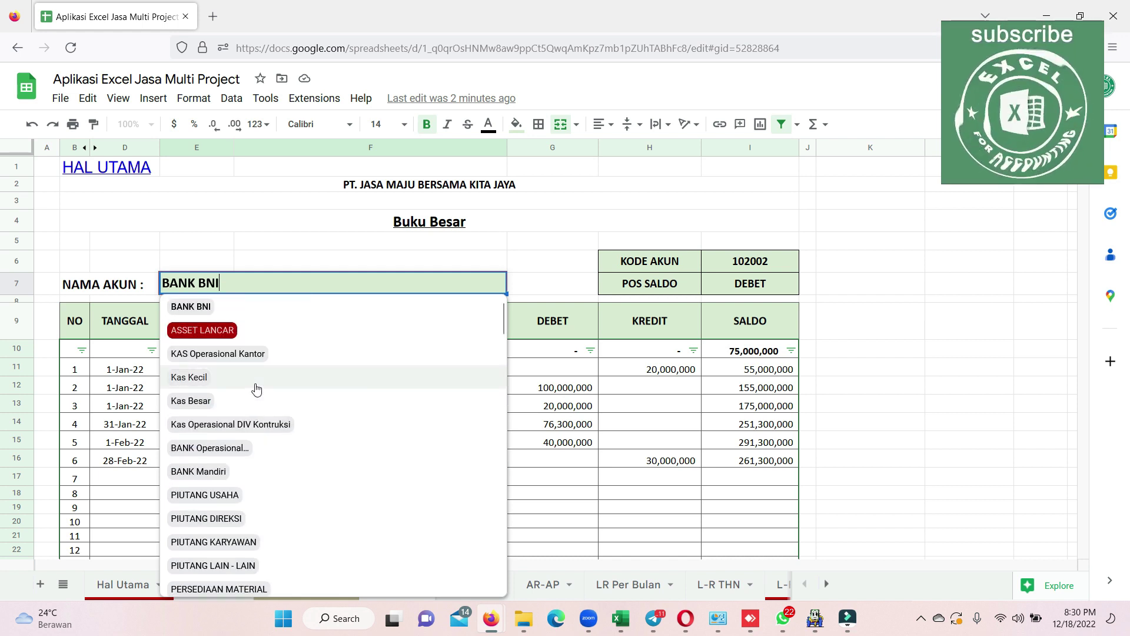
scroll(256, 389, down, 3)
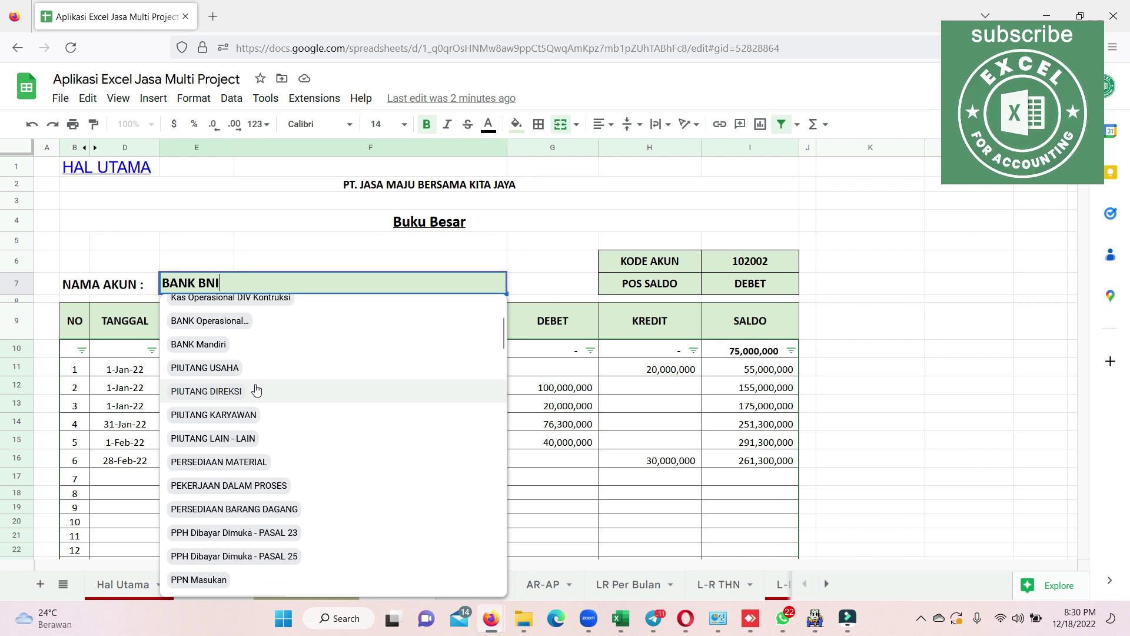
scroll(256, 389, down, 5)
scroll(256, 388, down, 5)
key(ctrl+a)
text(iu)
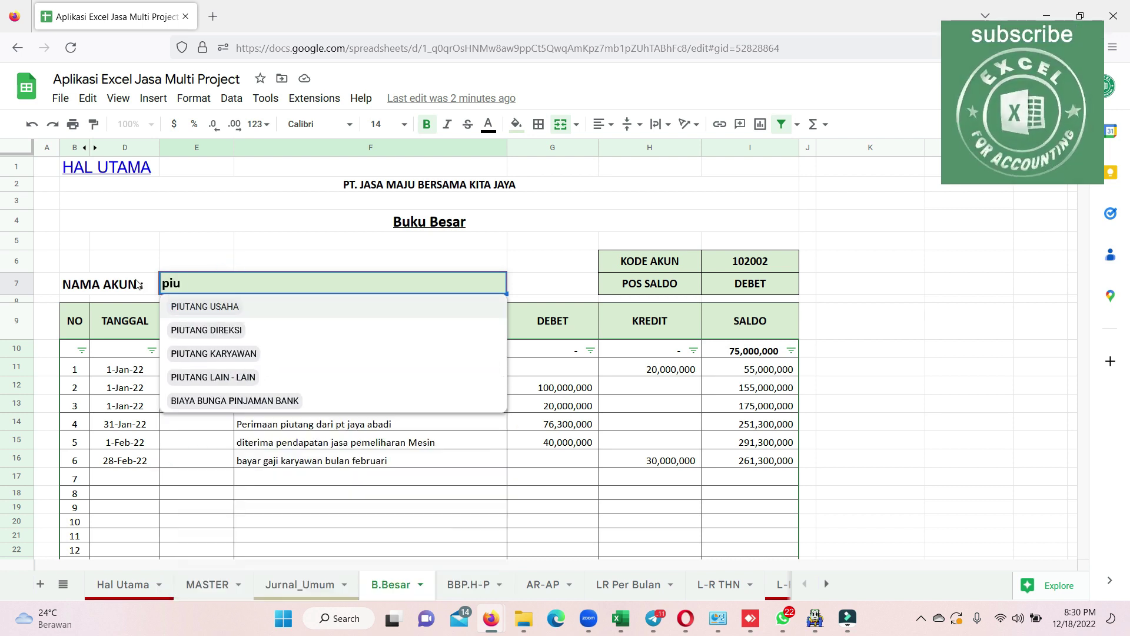
text(tang)
click(223, 306)
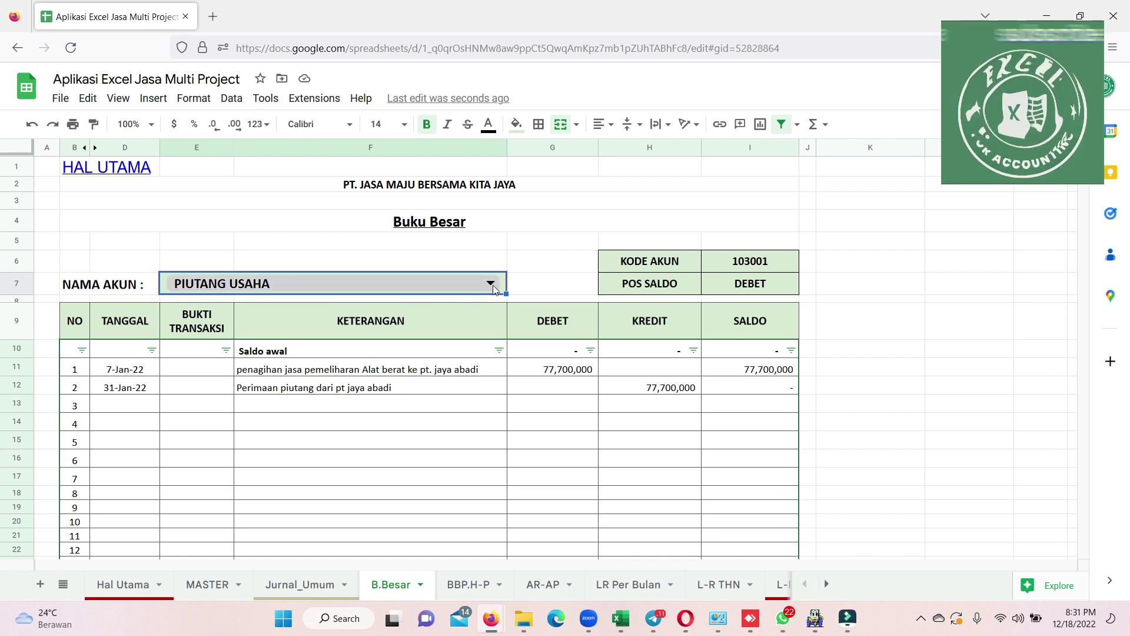
Step: Switch the ledger account to BANK BNI and check its 261,300,000 closing balance
click(459, 291)
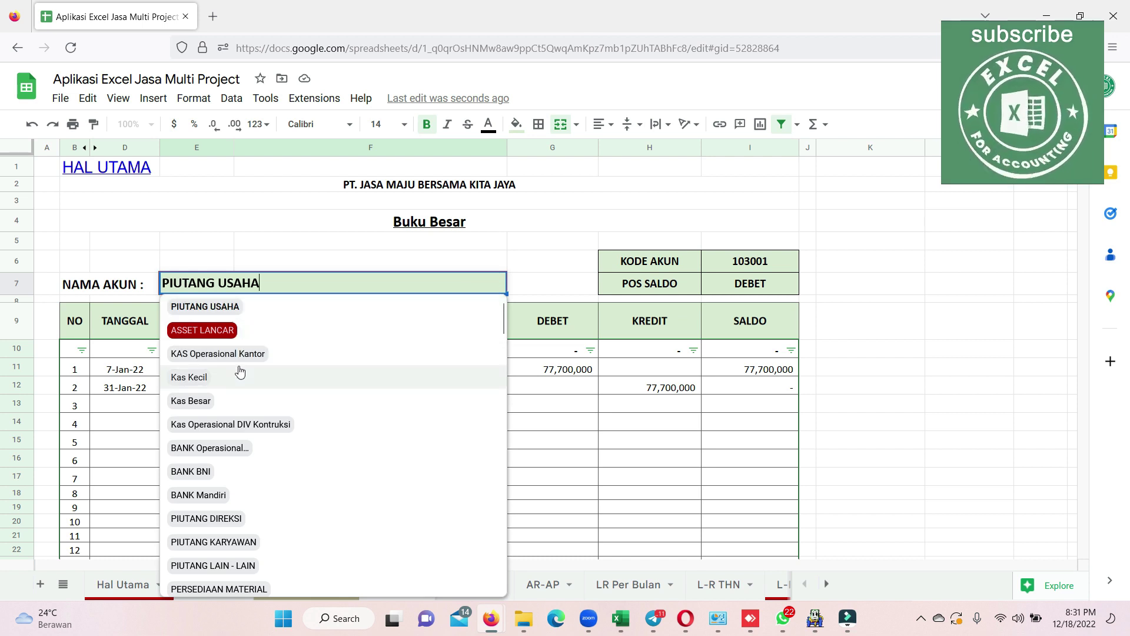
drag(272, 280, 147, 280)
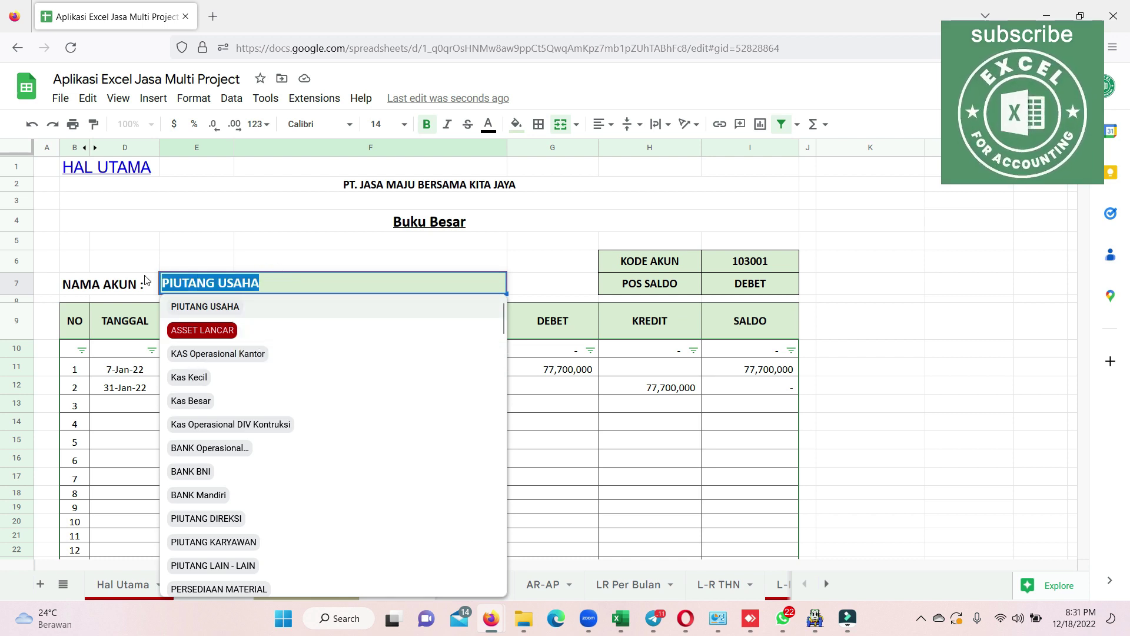
text(bank)
click(206, 329)
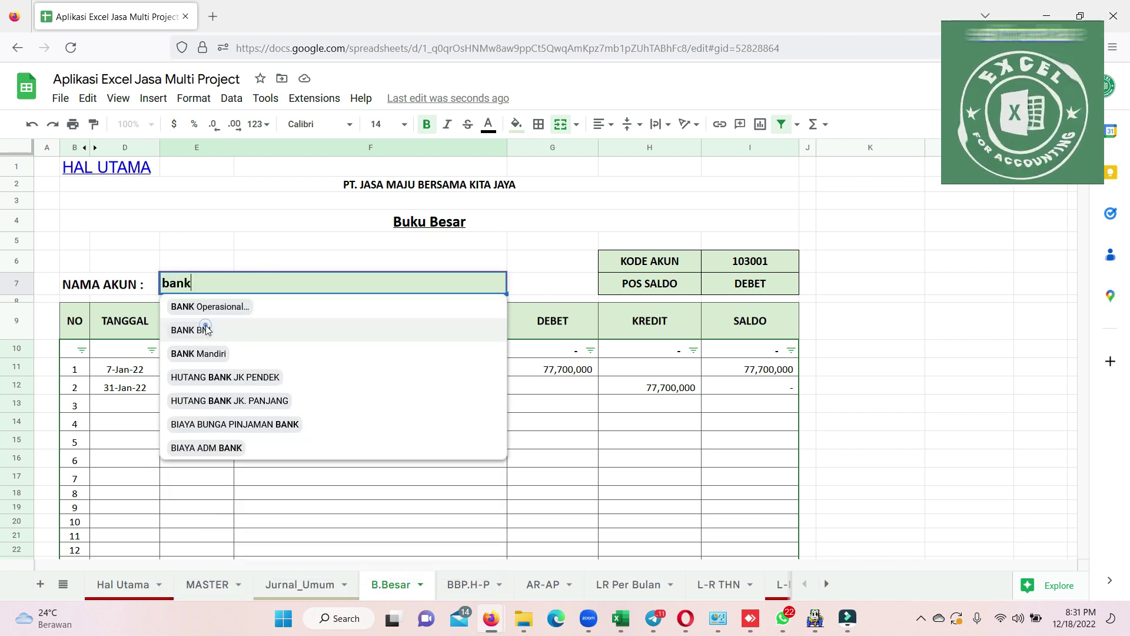
click(435, 412)
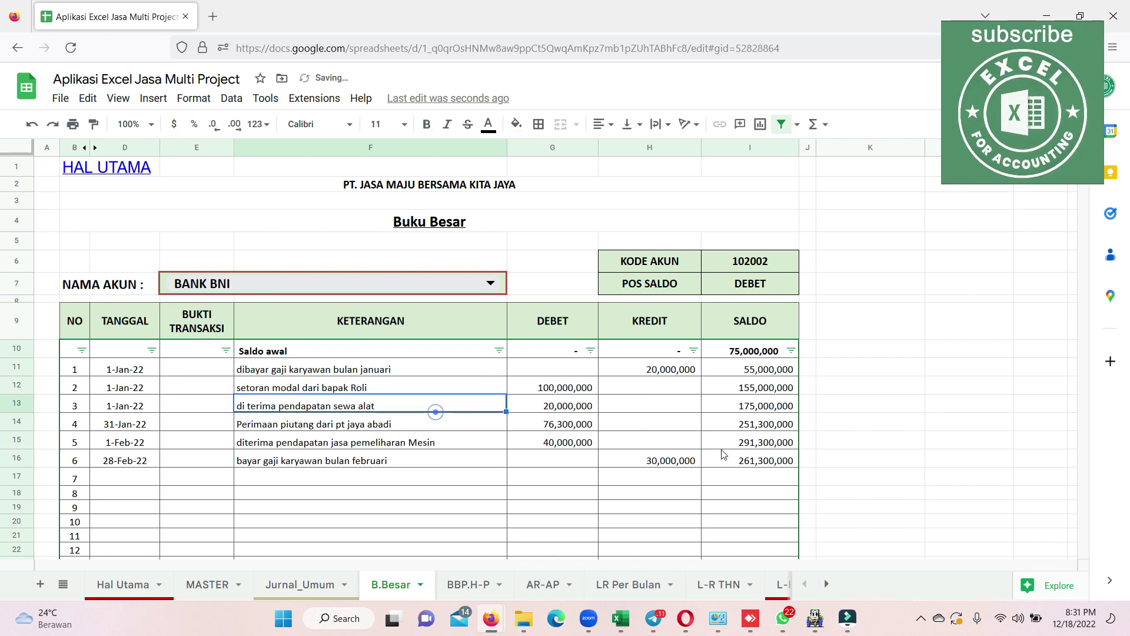
click(730, 463)
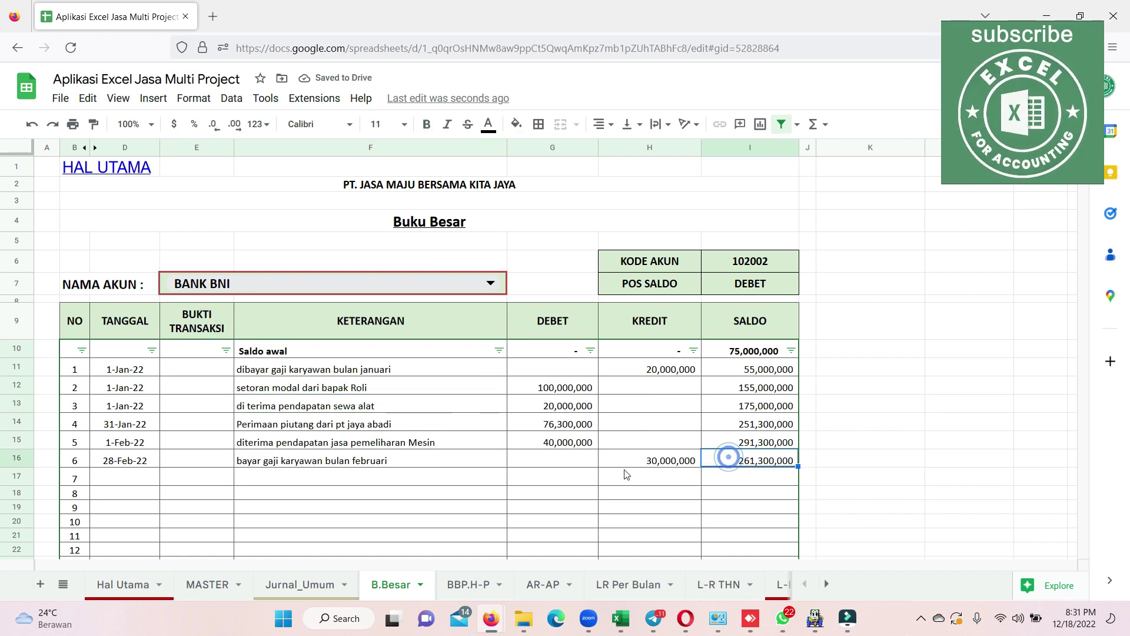
Step: Set the BBP.H-P subsidiary ledger to PT. JAYA ABADI, then view the AR-AP summary
click(468, 585)
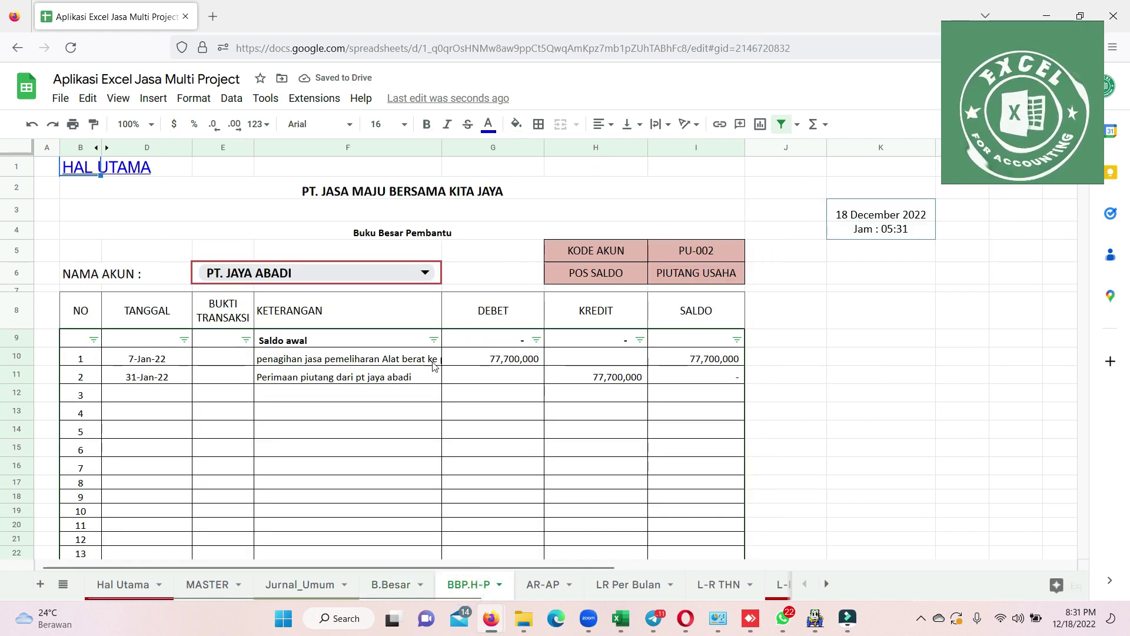
click(432, 275)
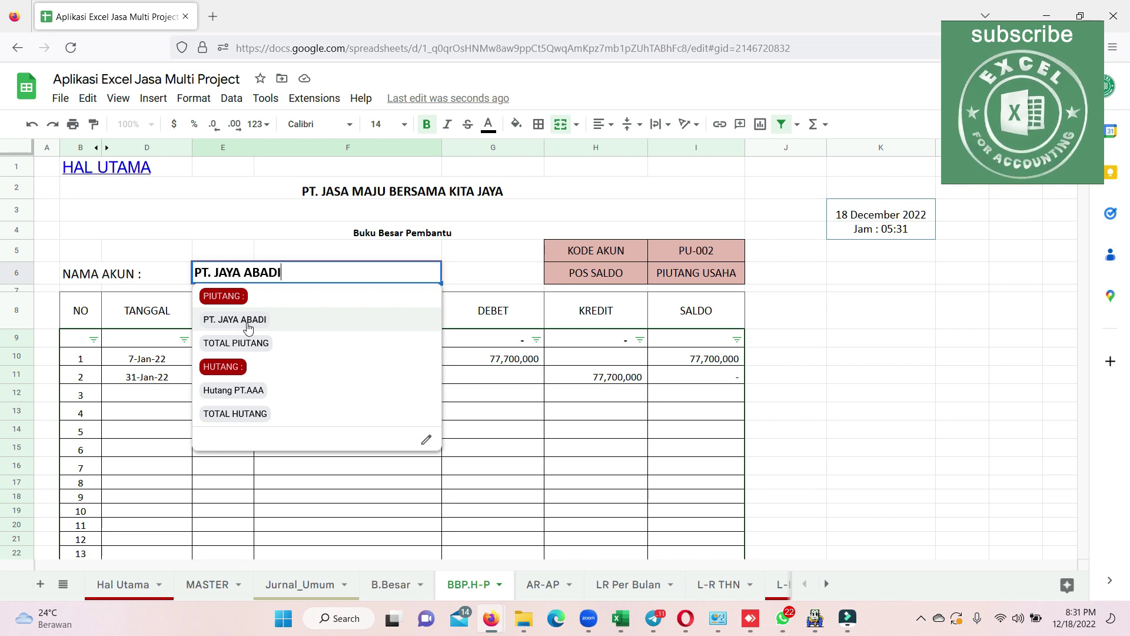
click(250, 322)
click(469, 416)
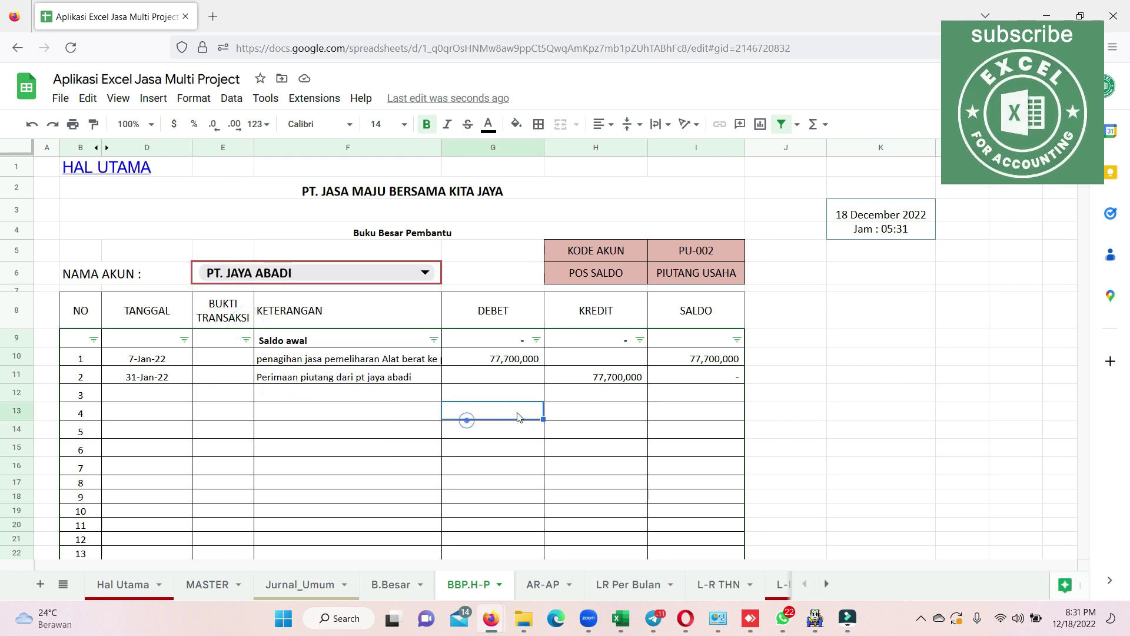
click(541, 584)
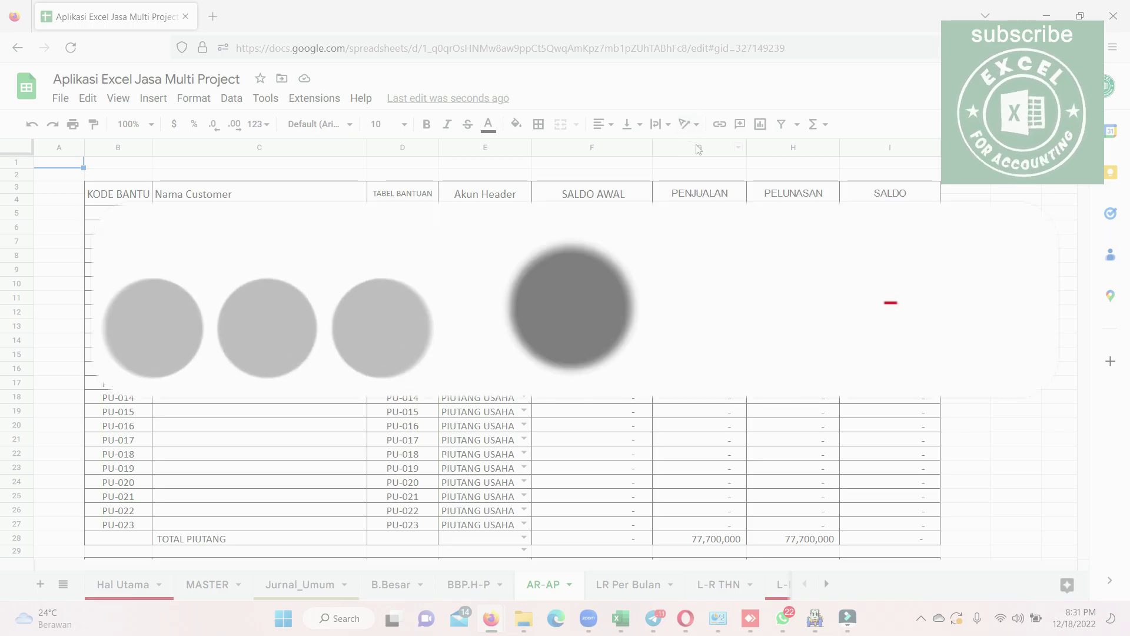
Step: Read the AR-AP sums for columns G, H (PELUNASAN) and I (SALDO), then view LR Per Bulan
click(698, 147)
click(787, 148)
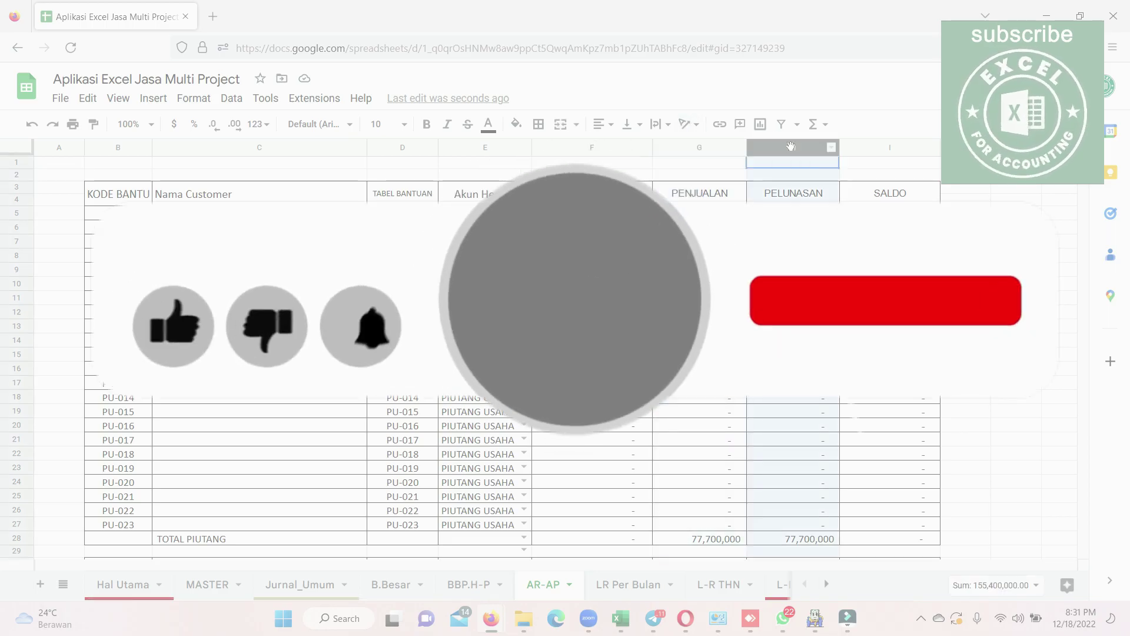
click(905, 148)
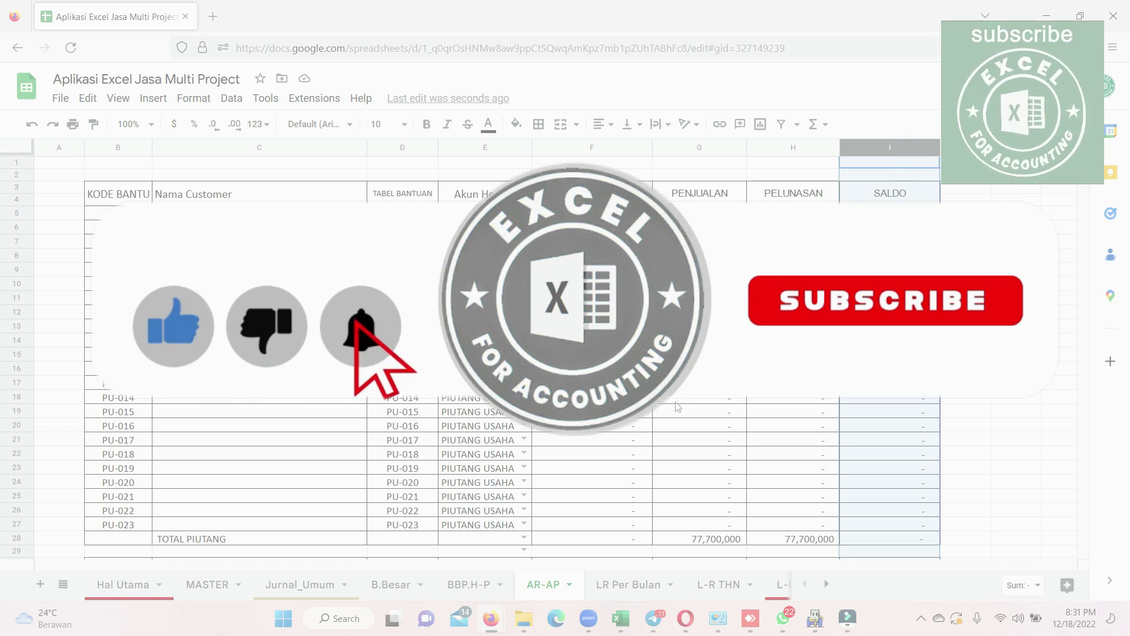
scroll(678, 407, down, 7)
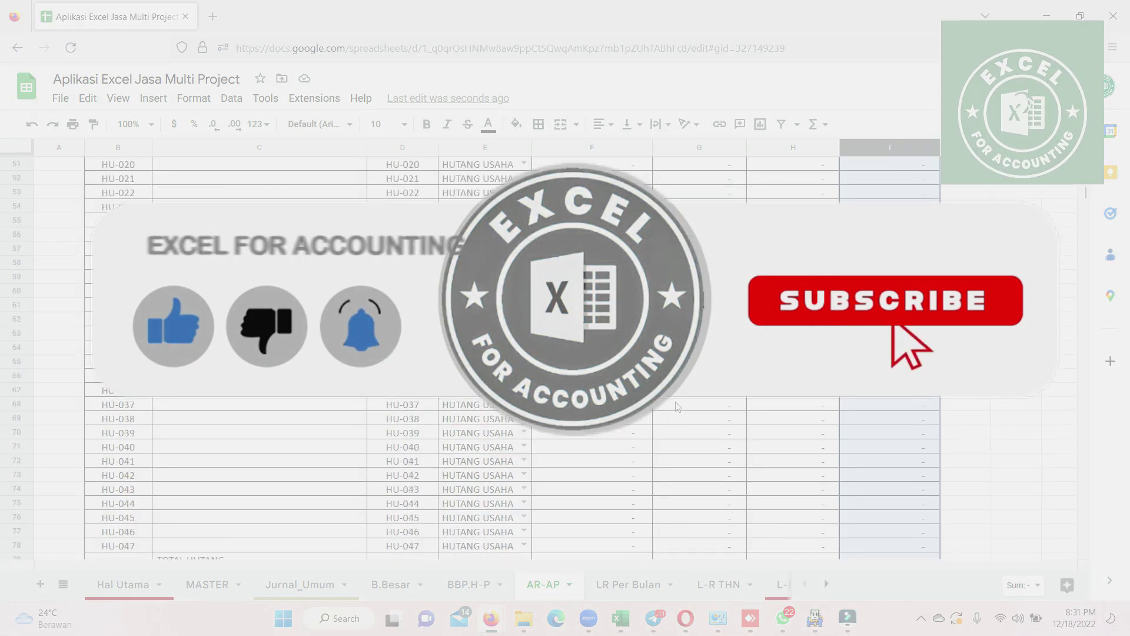
scroll(678, 406, up, 7)
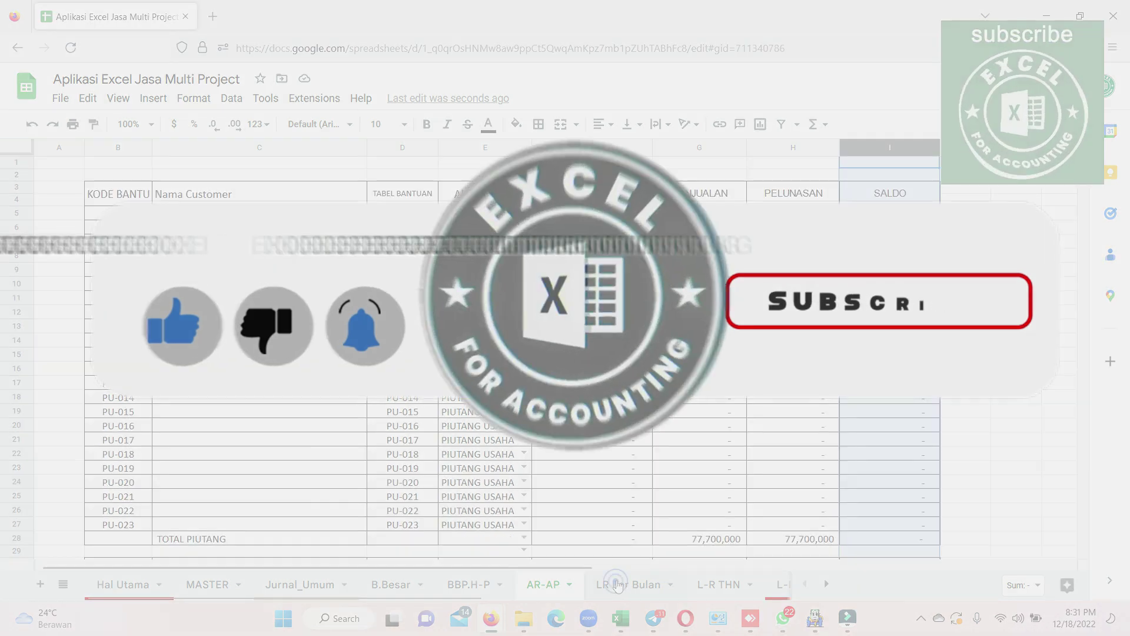
click(629, 584)
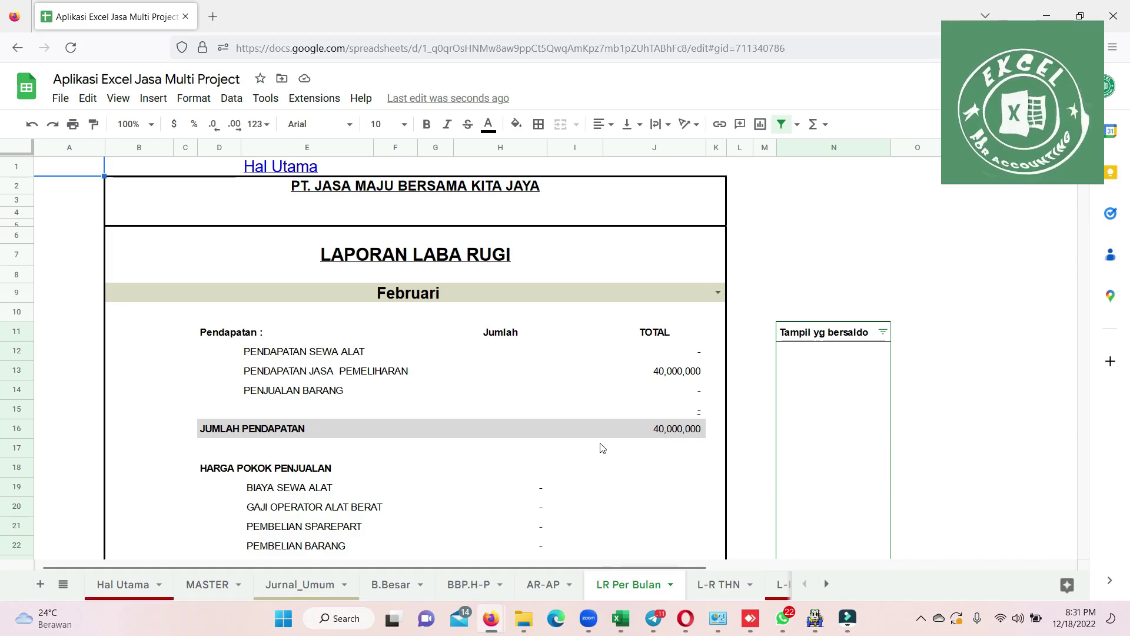
Step: Keep Februari as the report month in the LR Per Bulan statement
click(714, 294)
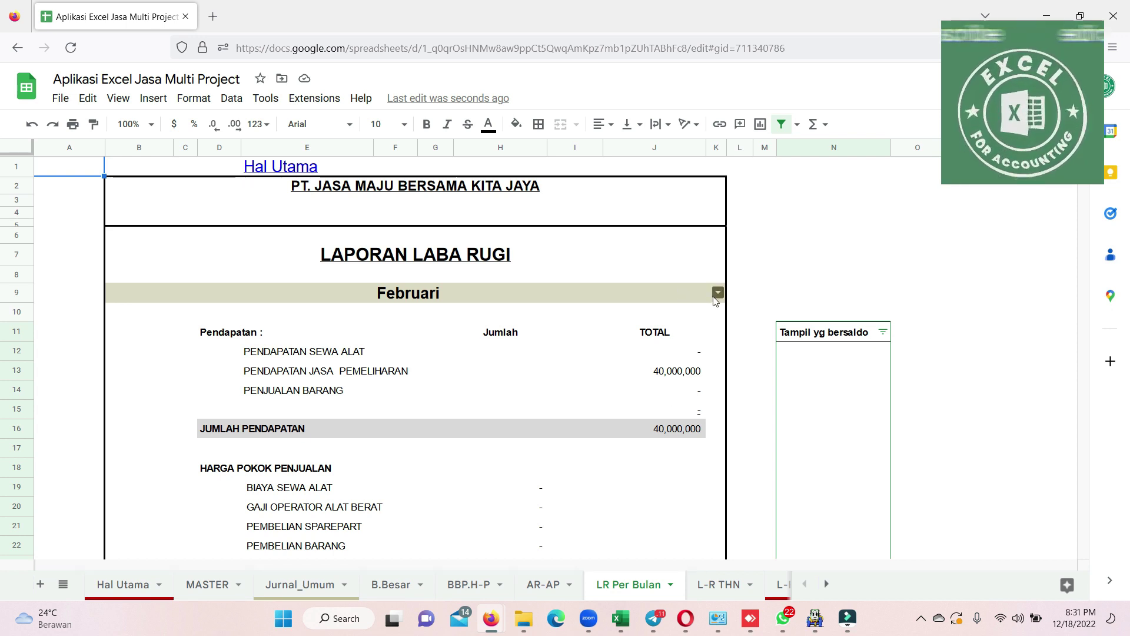
click(149, 338)
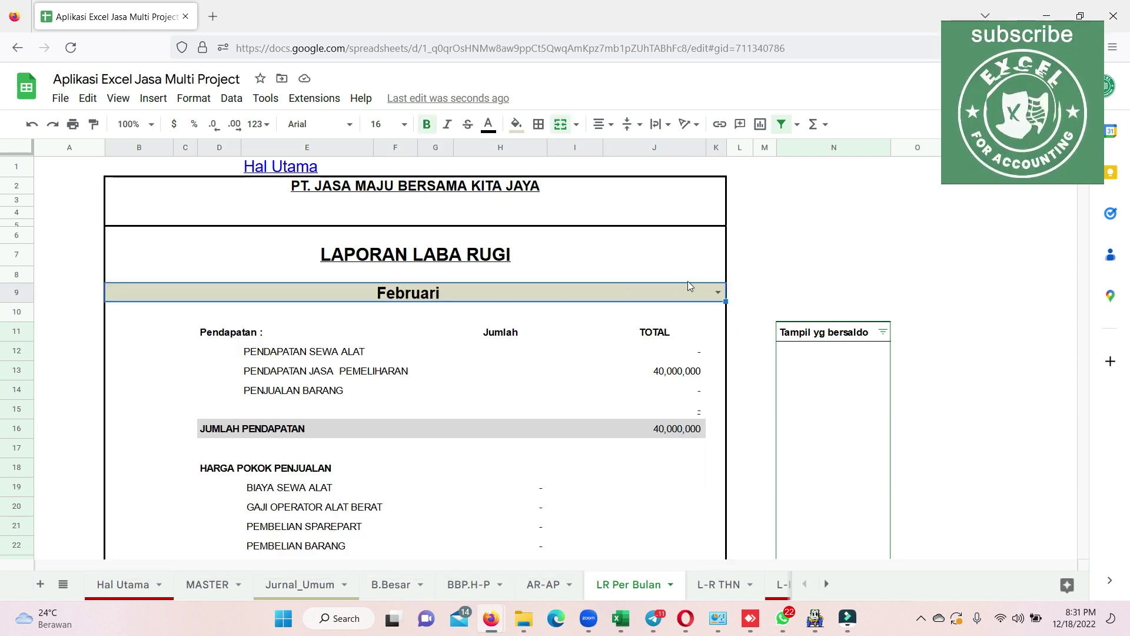
click(712, 296)
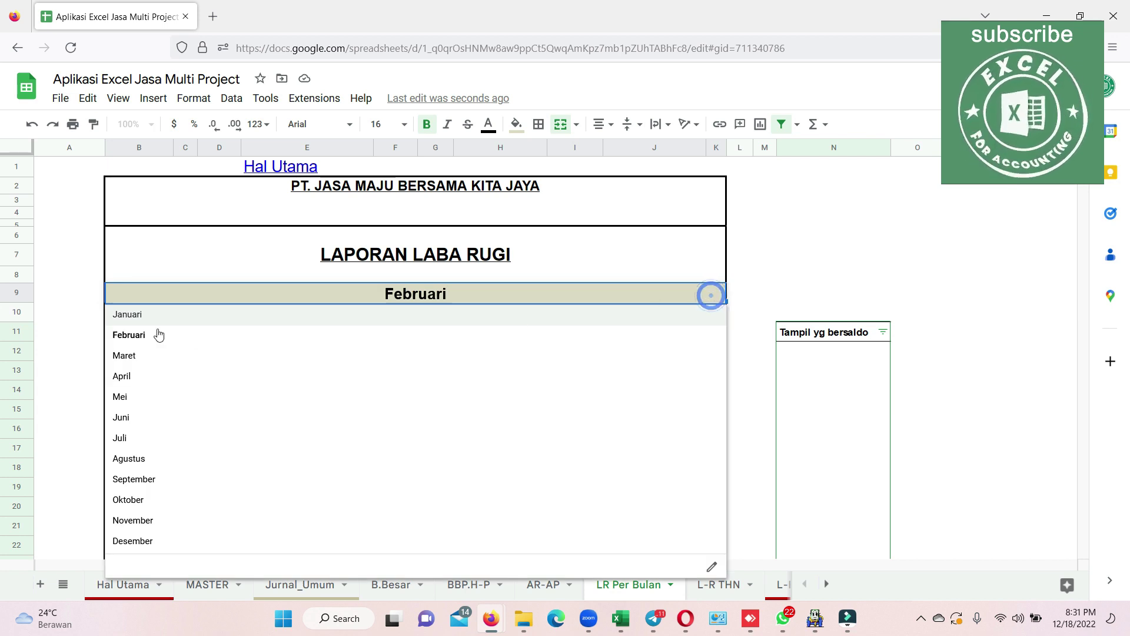
click(150, 336)
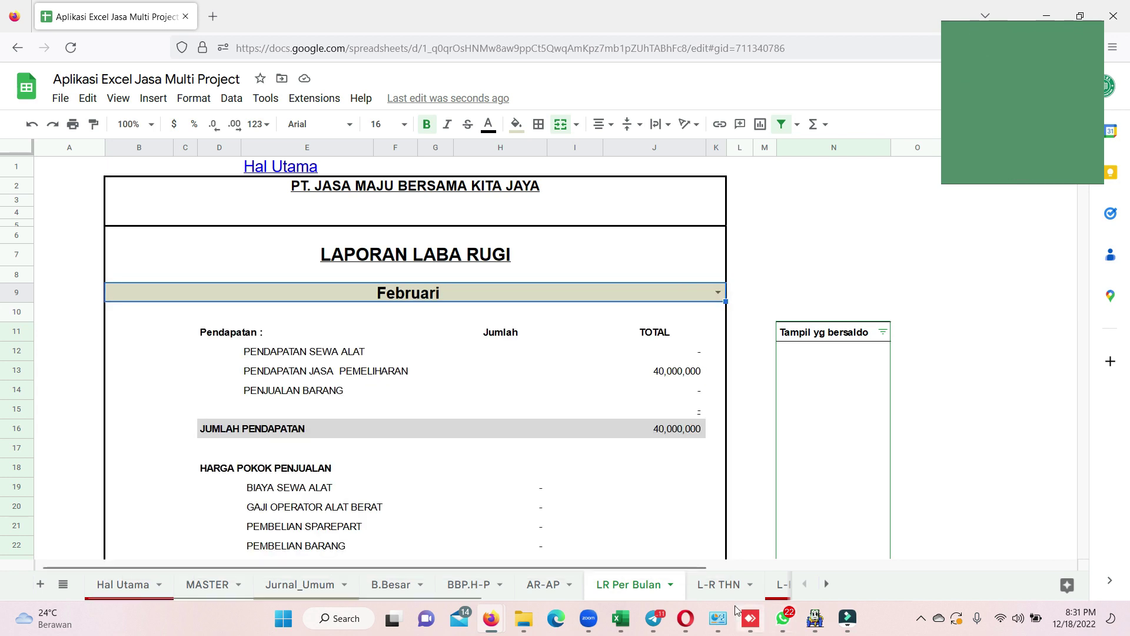
Step: Close the AnyDesk window and view the 2022 L-R THN annual income statement
click(715, 588)
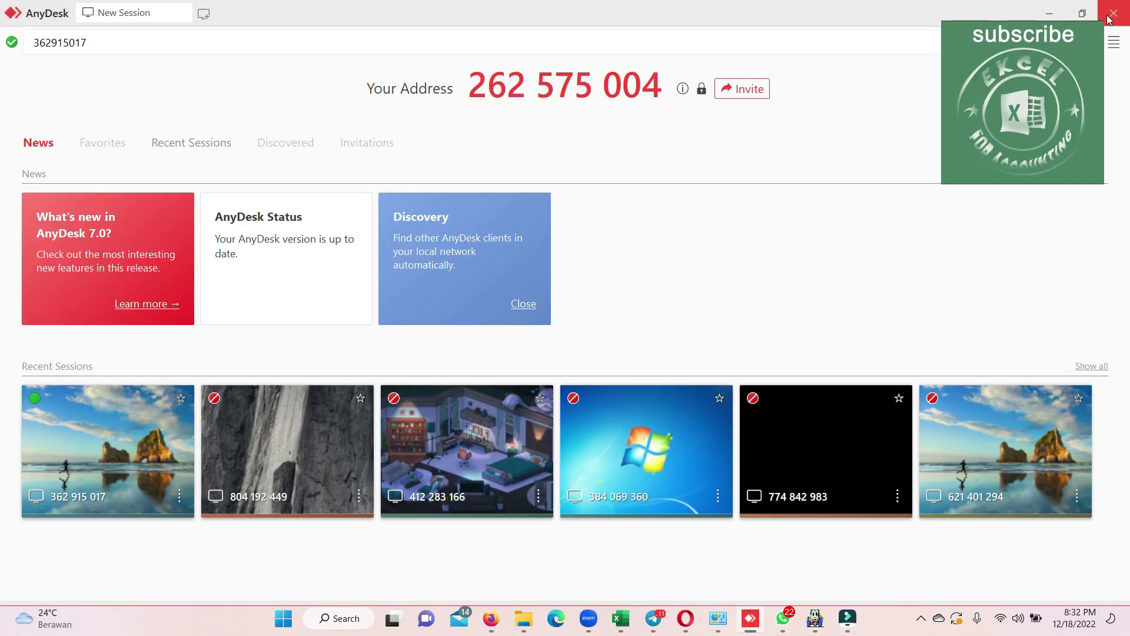
click(1114, 13)
click(717, 588)
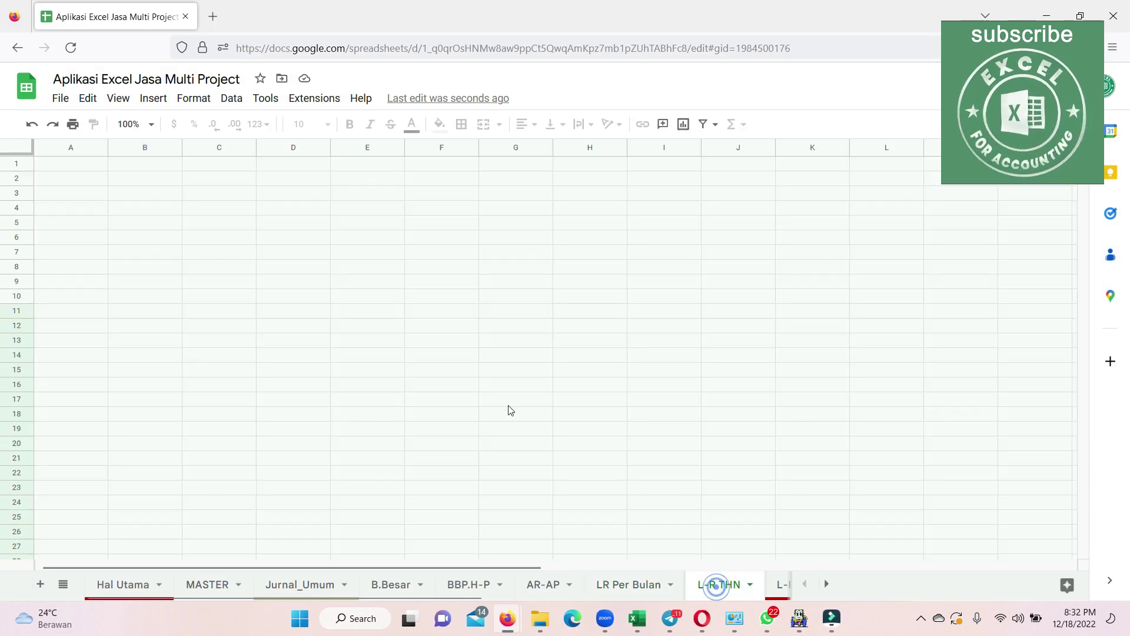
Step: View the L-R Per Pryk project income statement and NRC-LJR worksheet, ending on NRCS
click(828, 584)
click(466, 584)
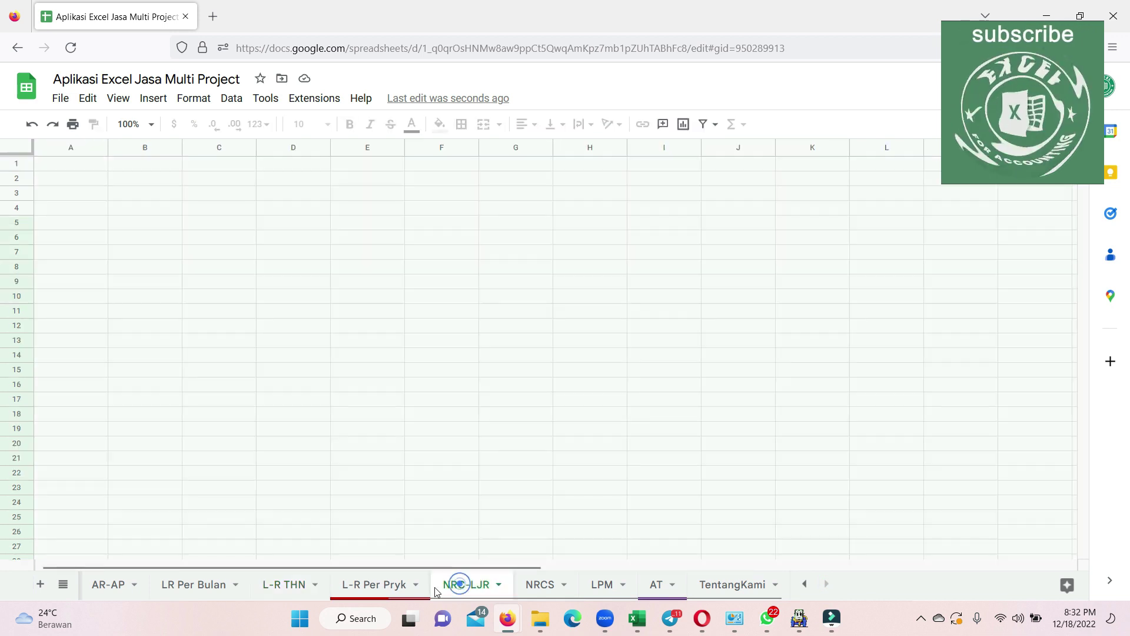
click(383, 589)
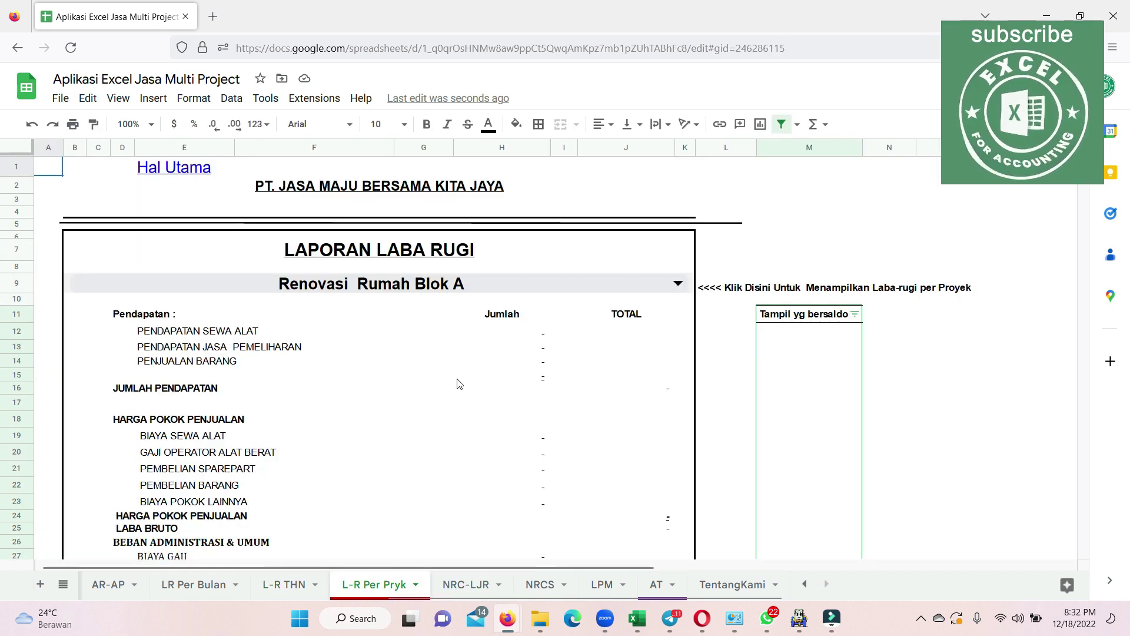
click(469, 593)
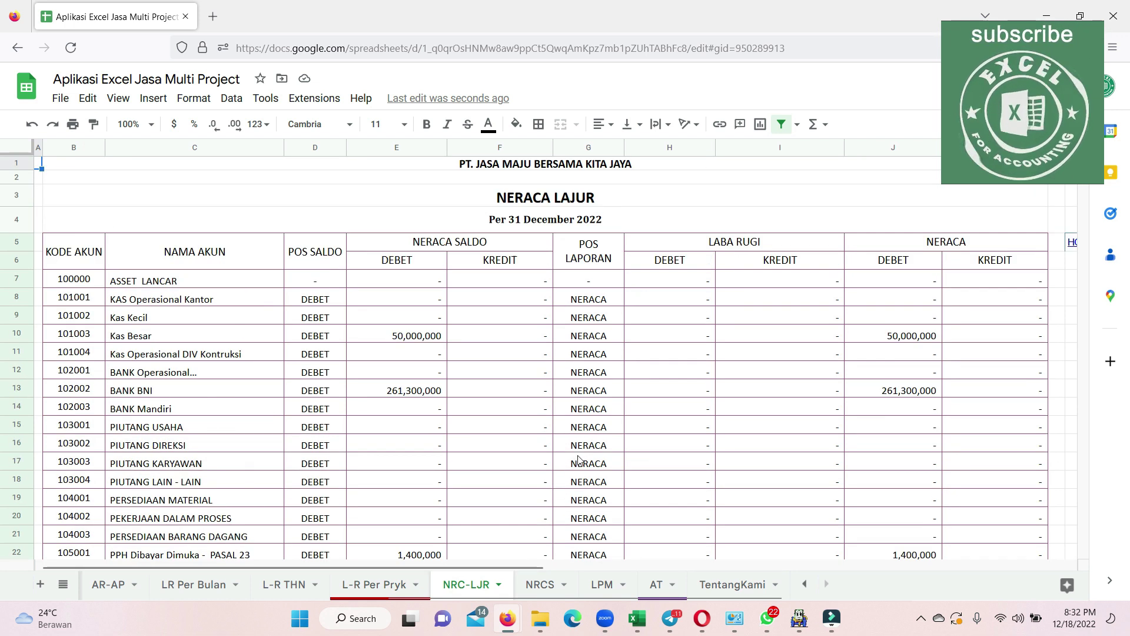
click(535, 585)
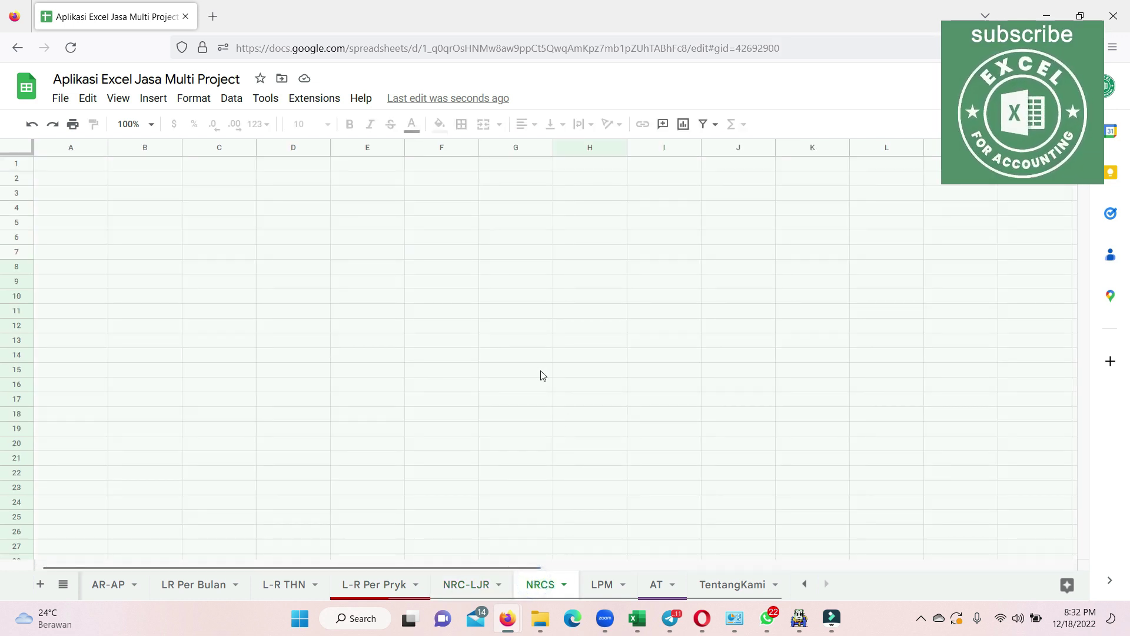
Step: Filter the NERACA SALDO's FILTER column to exclude '-' and hide zero-balance accounts
scroll(530, 424, down, 10)
scroll(528, 424, up, 7)
scroll(529, 424, up, 4)
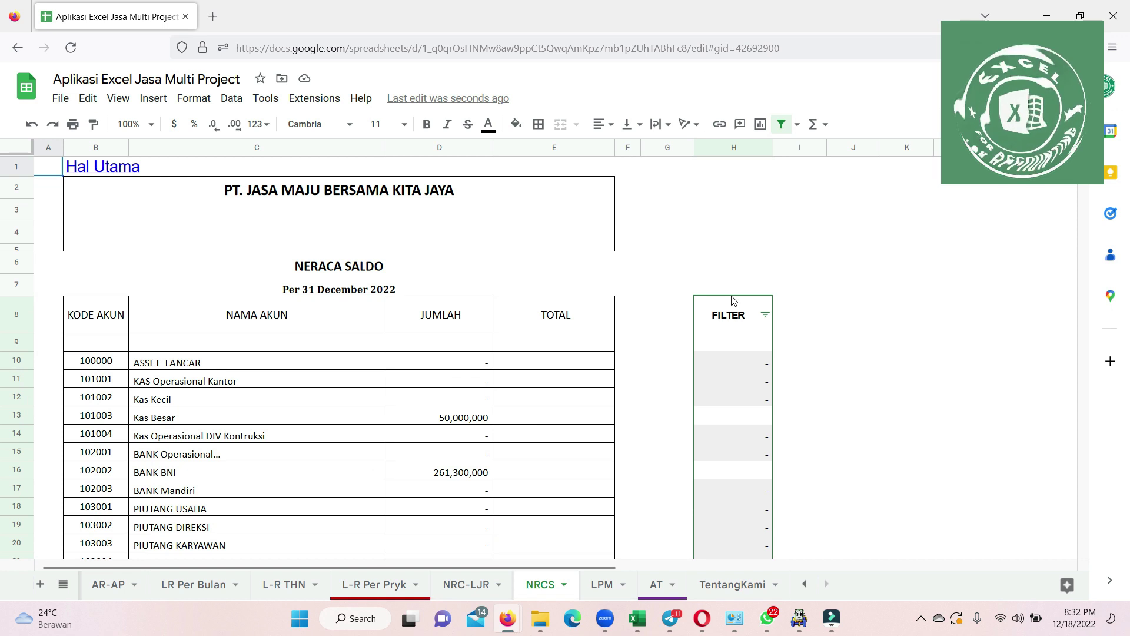
click(765, 315)
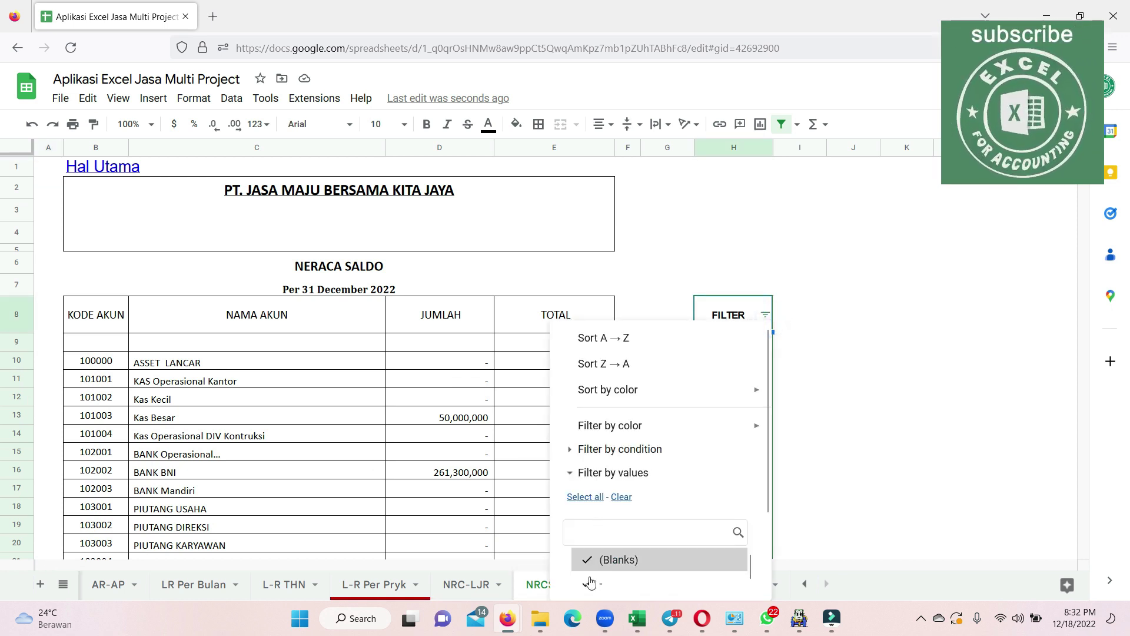
click(590, 583)
scroll(594, 566, down, 3)
click(744, 574)
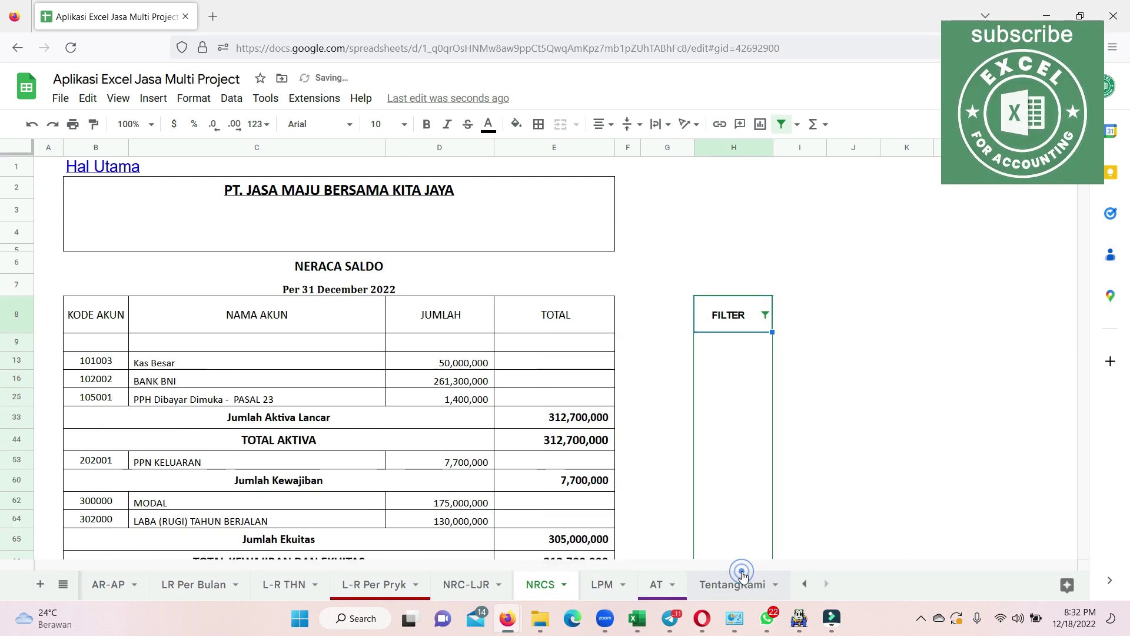
Step: Reconfirm the filter, then view the LPM equity statement ending at 305,000,000
scroll(730, 488, down, 3)
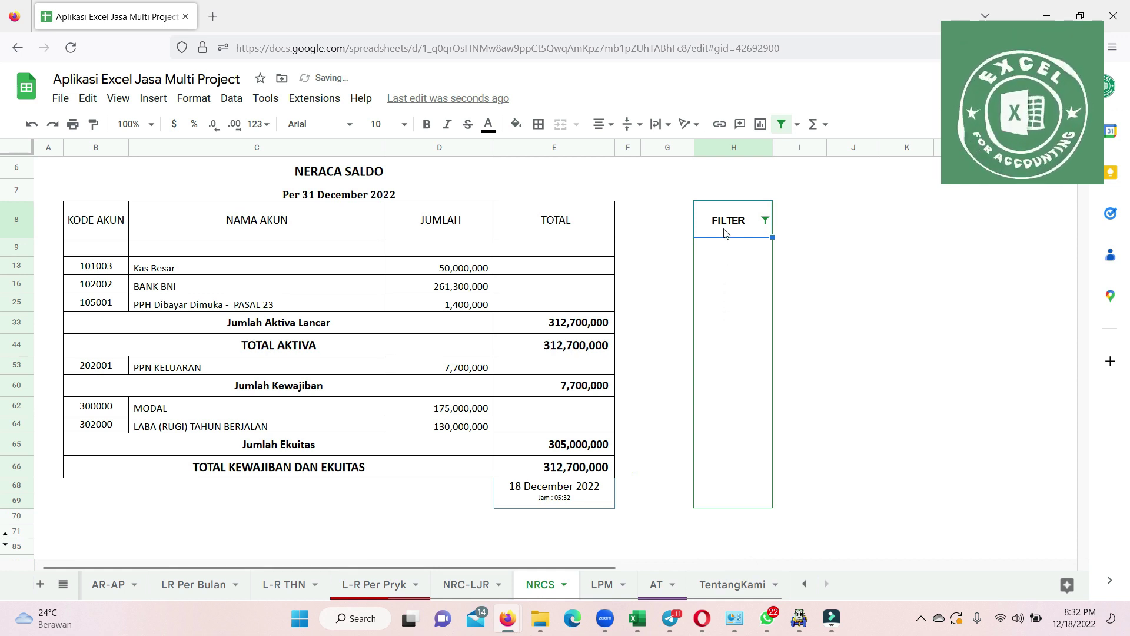
click(765, 219)
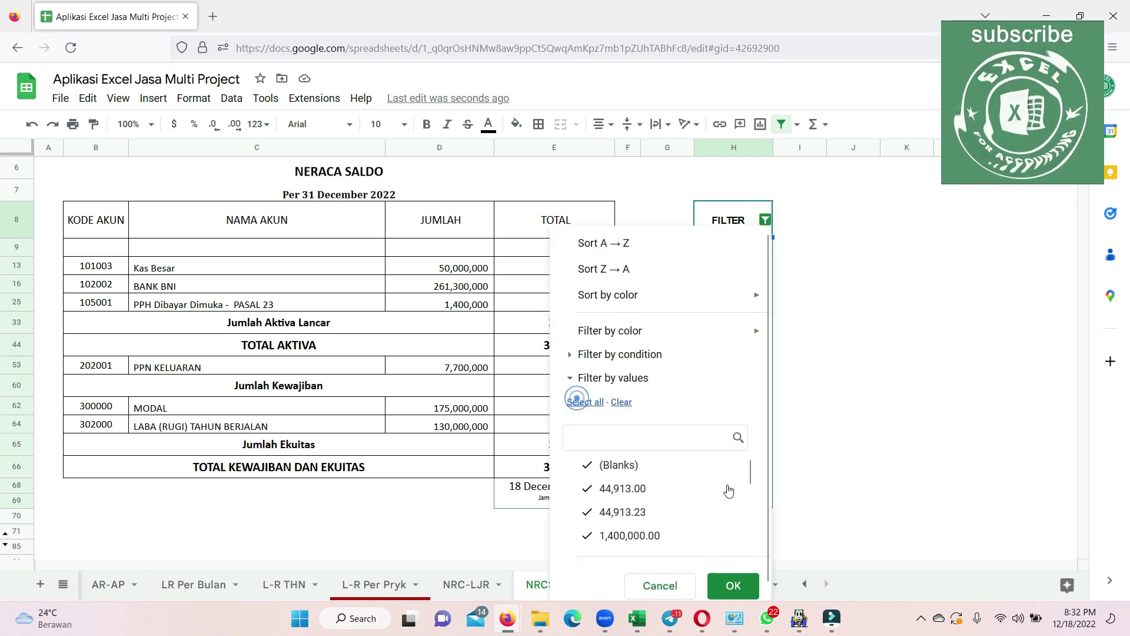
click(733, 586)
click(605, 586)
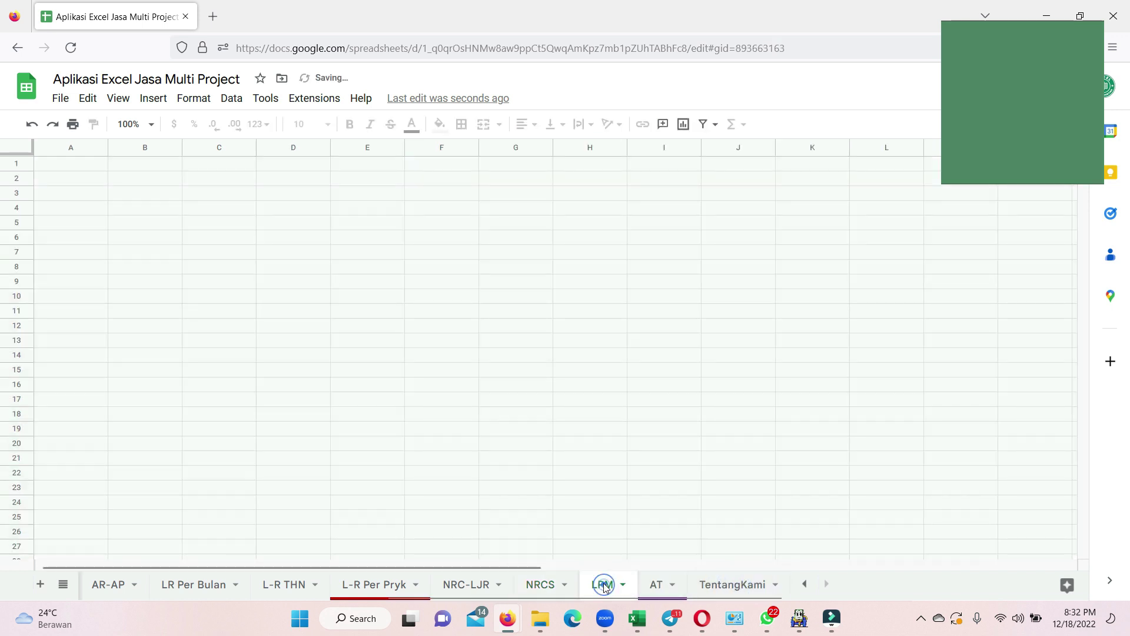
Step: Browse the AT fixed-asset, TentangKami and AR-AP sheets, returning to L-R THN
click(653, 582)
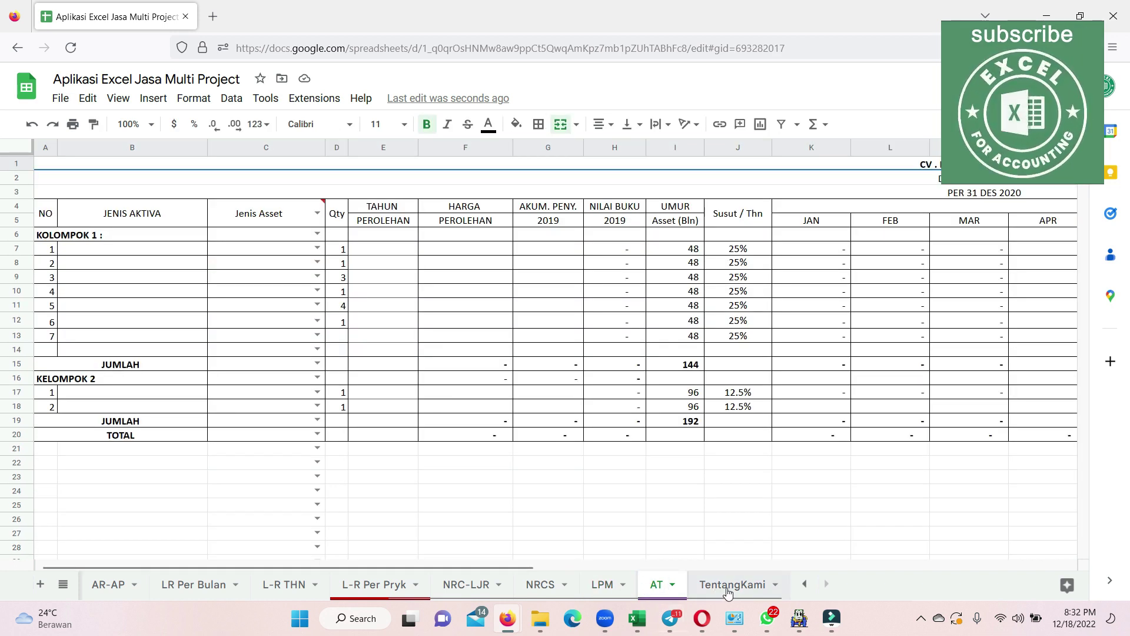
click(729, 591)
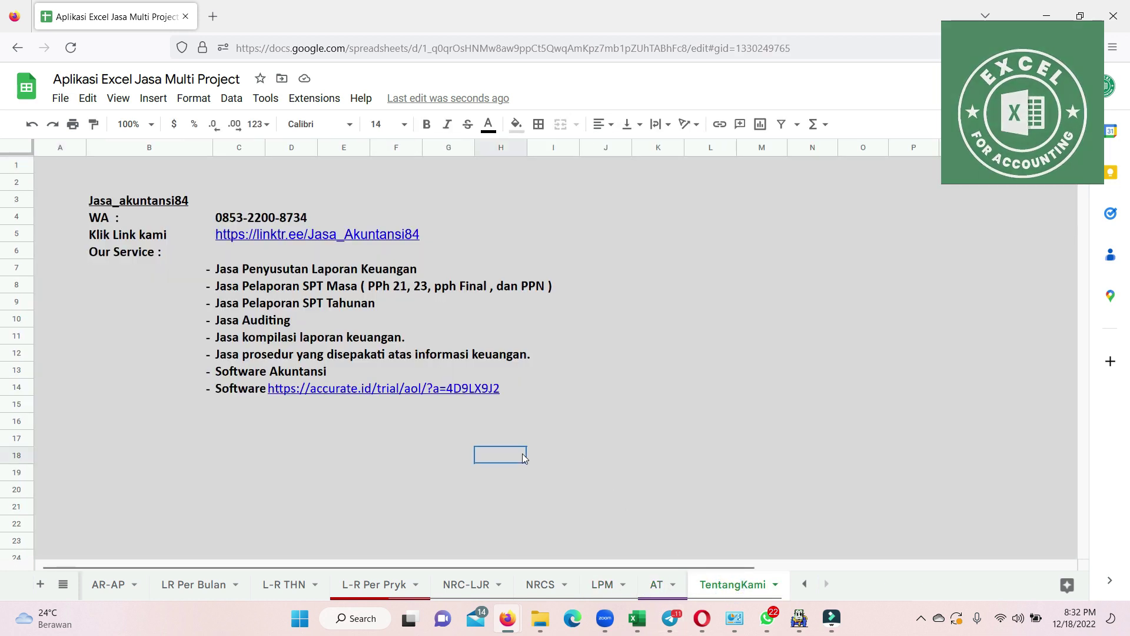
click(110, 583)
click(284, 584)
Step: Return to Jurnal_Umum via the sheet list and show account choices for the Kas Besar (101003) line
click(63, 584)
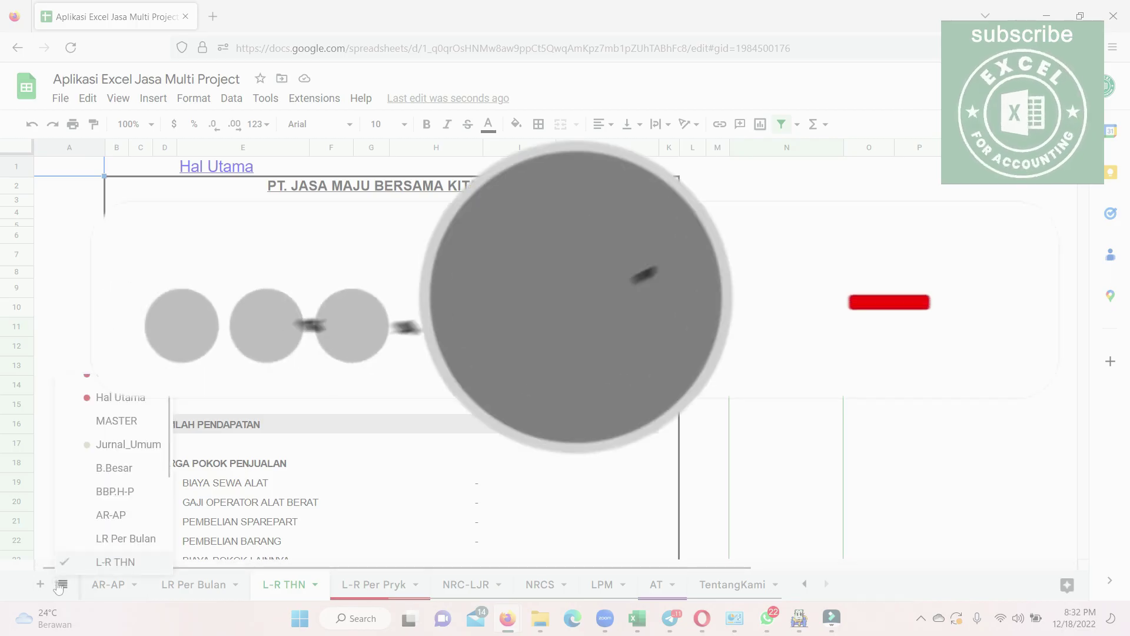
click(130, 469)
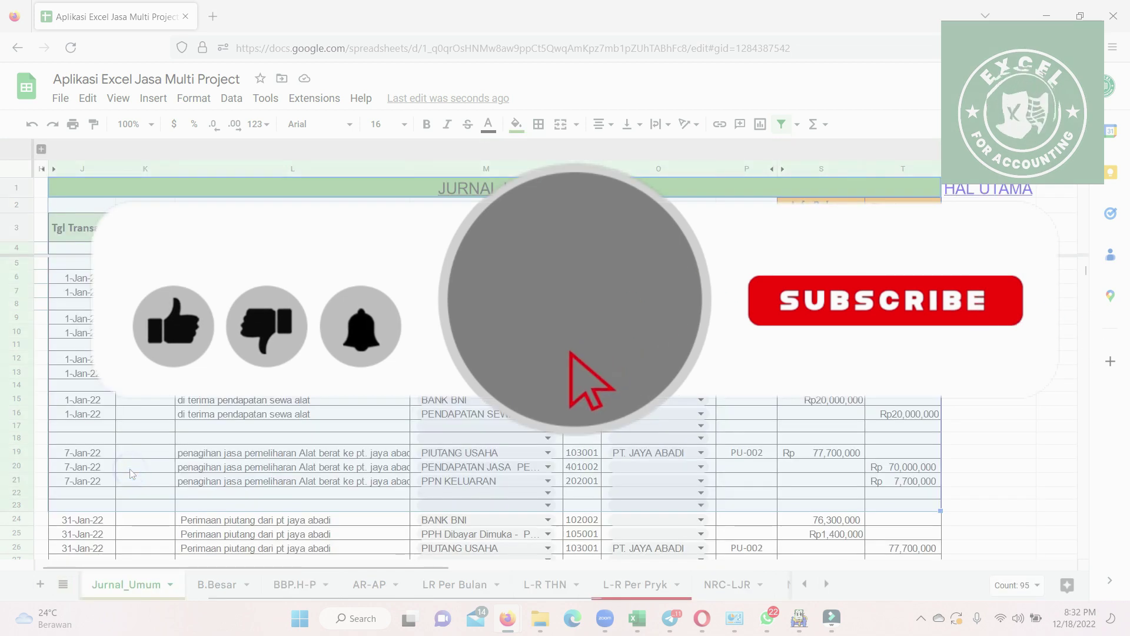
click(694, 401)
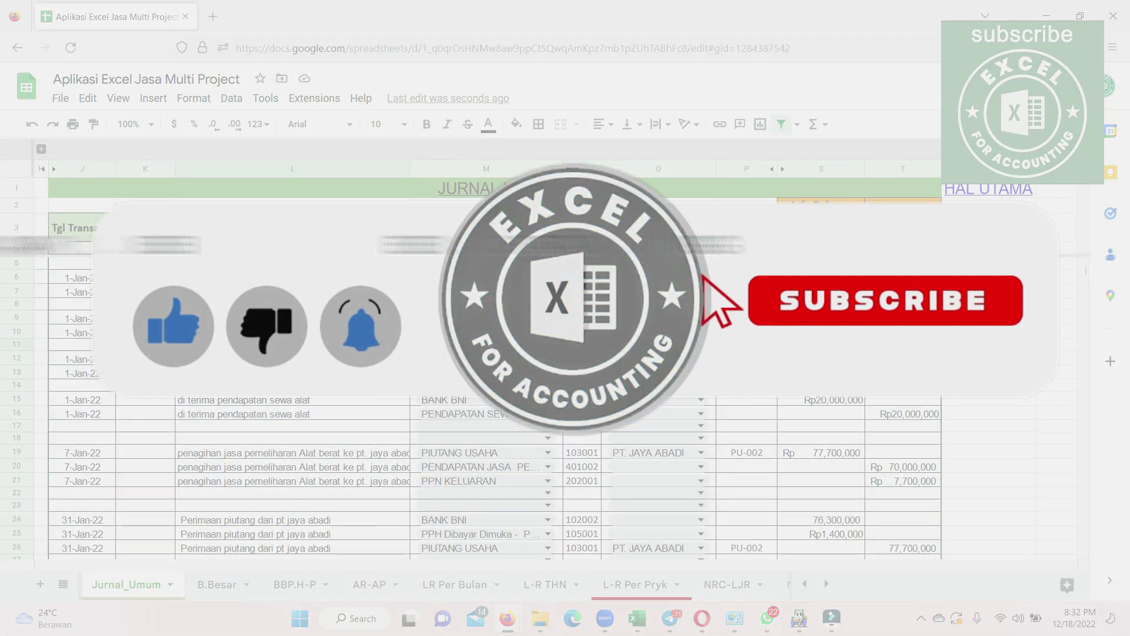
click(547, 384)
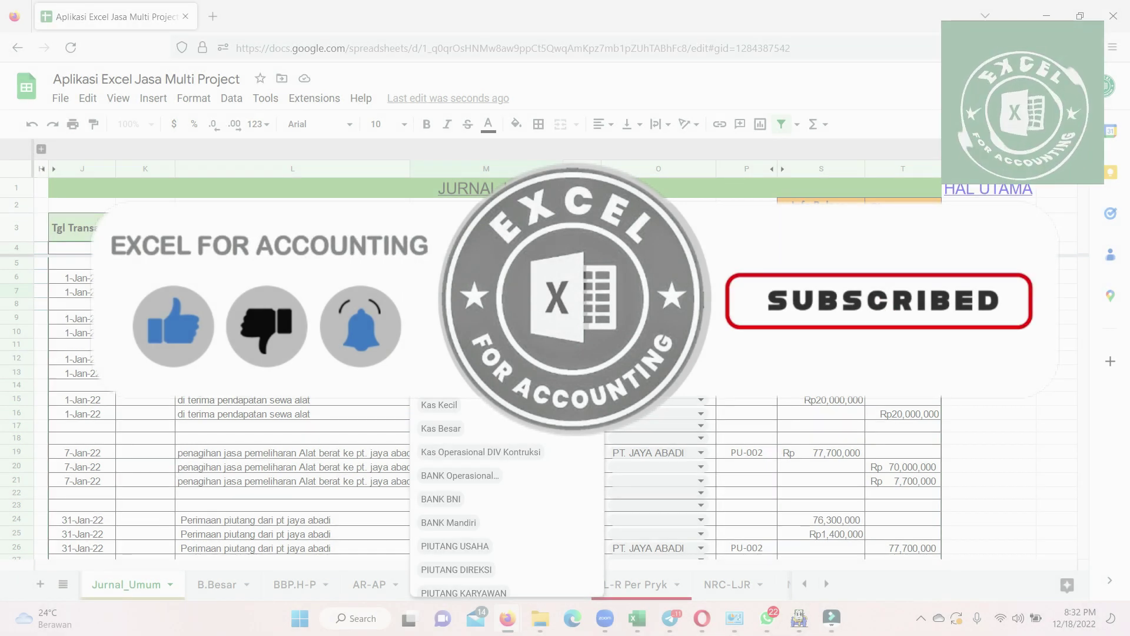
scroll(506, 494, down, 1)
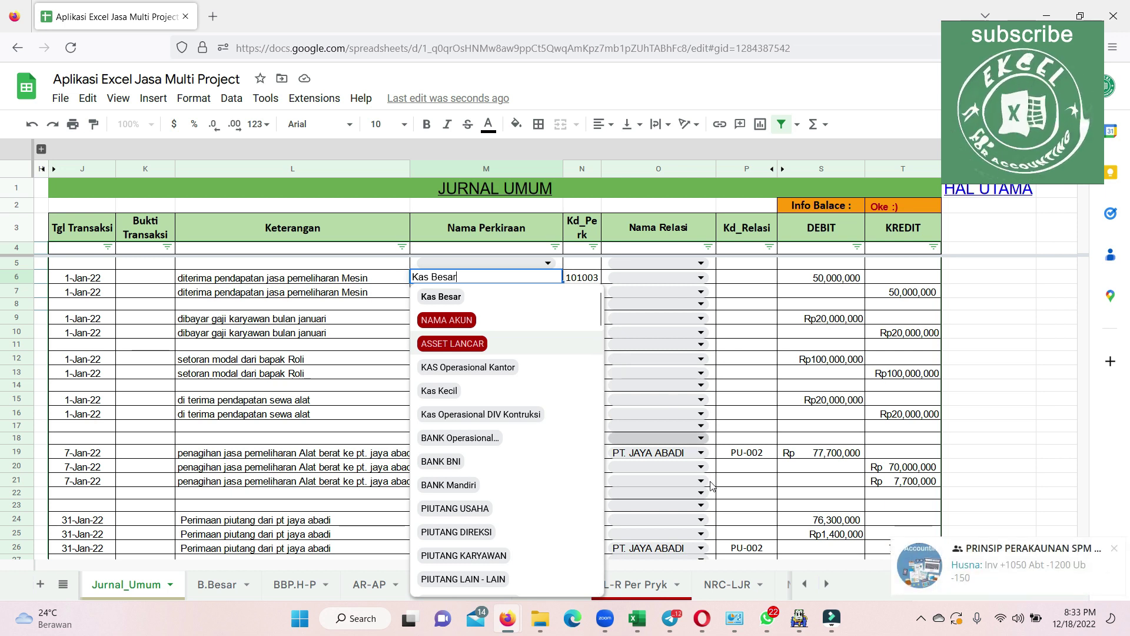
click(920, 619)
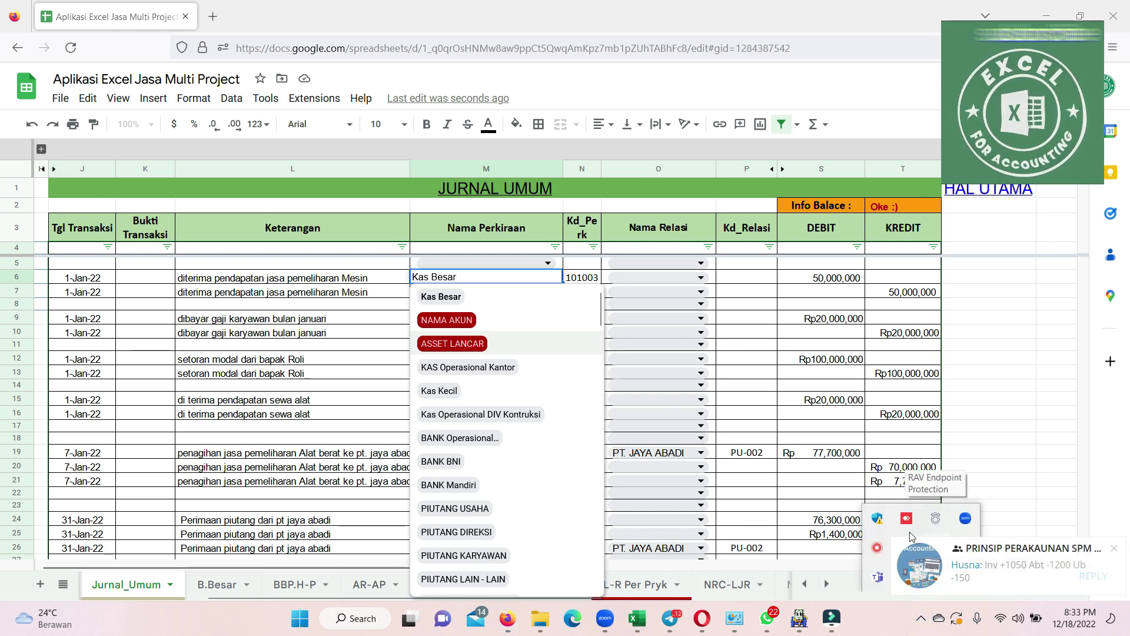